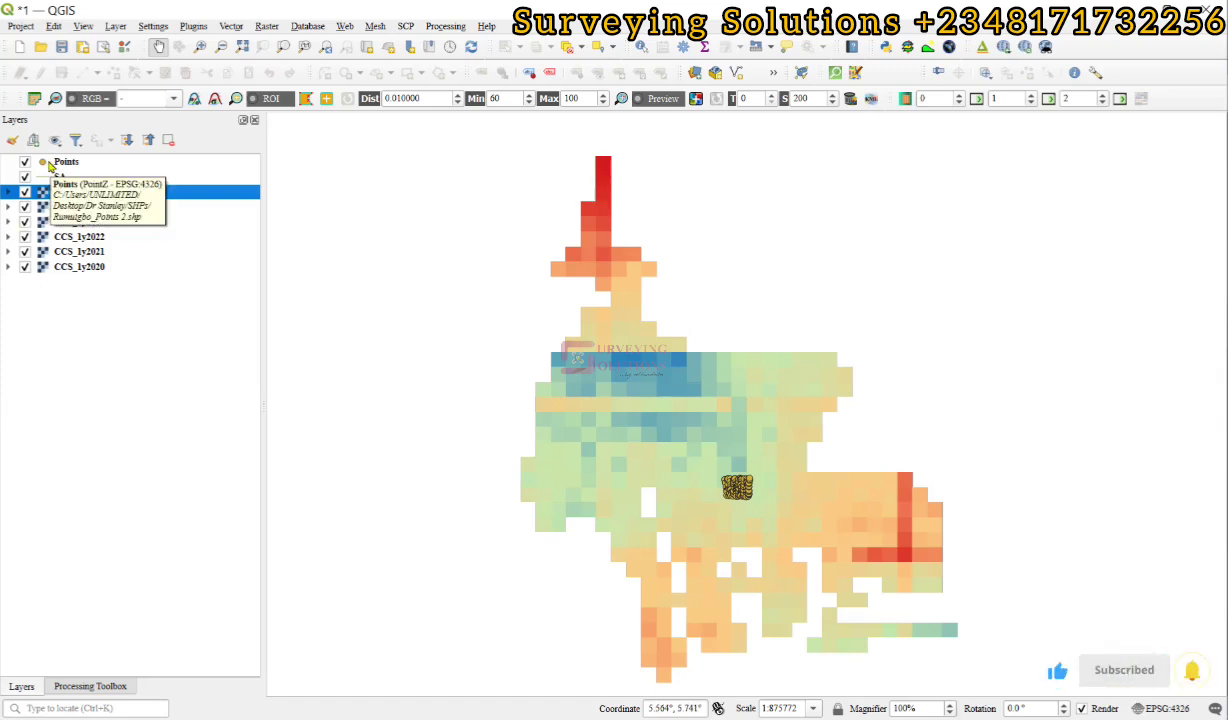
Step: Zoom the map to the Points layer's extent and switch off the AVERAGE raster
click(50, 162)
right_click(50, 161)
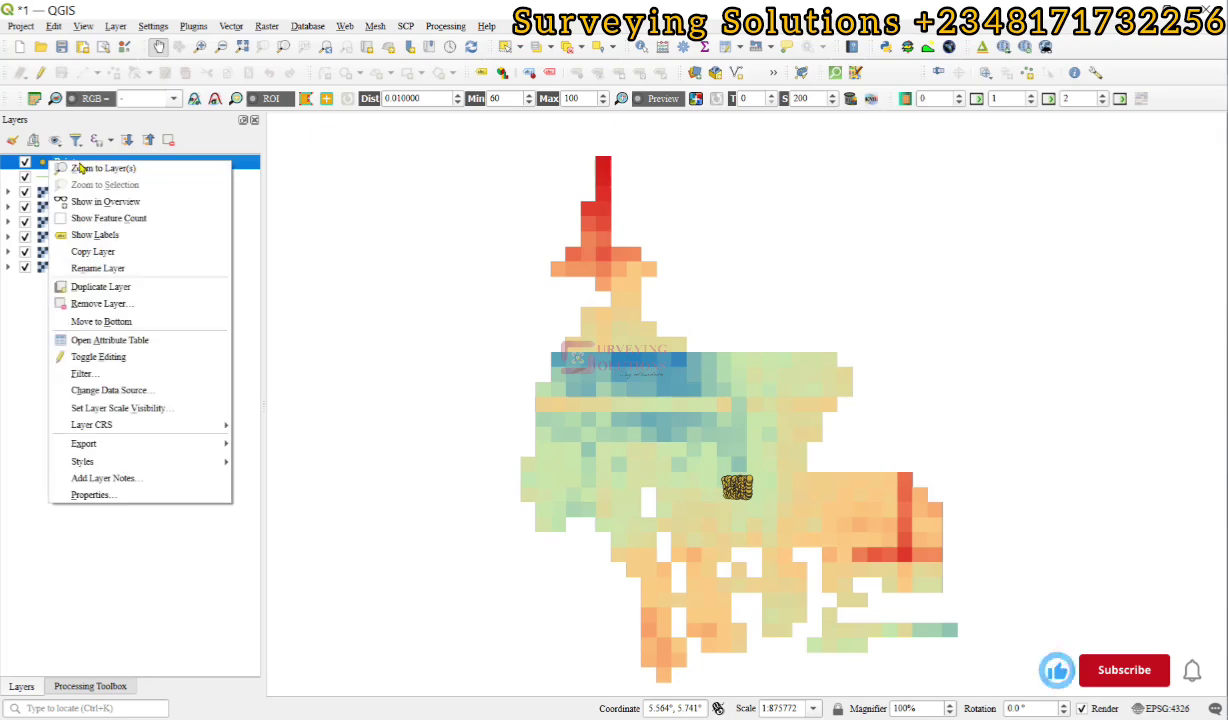
click(80, 169)
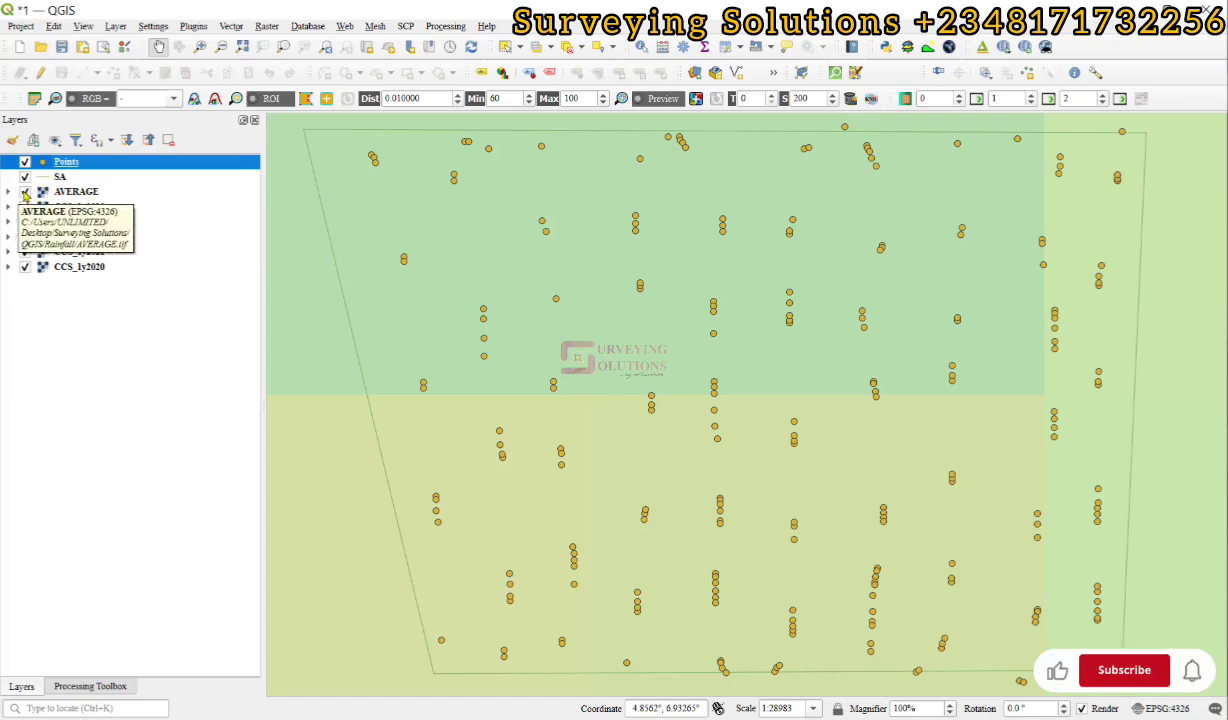
click(25, 192)
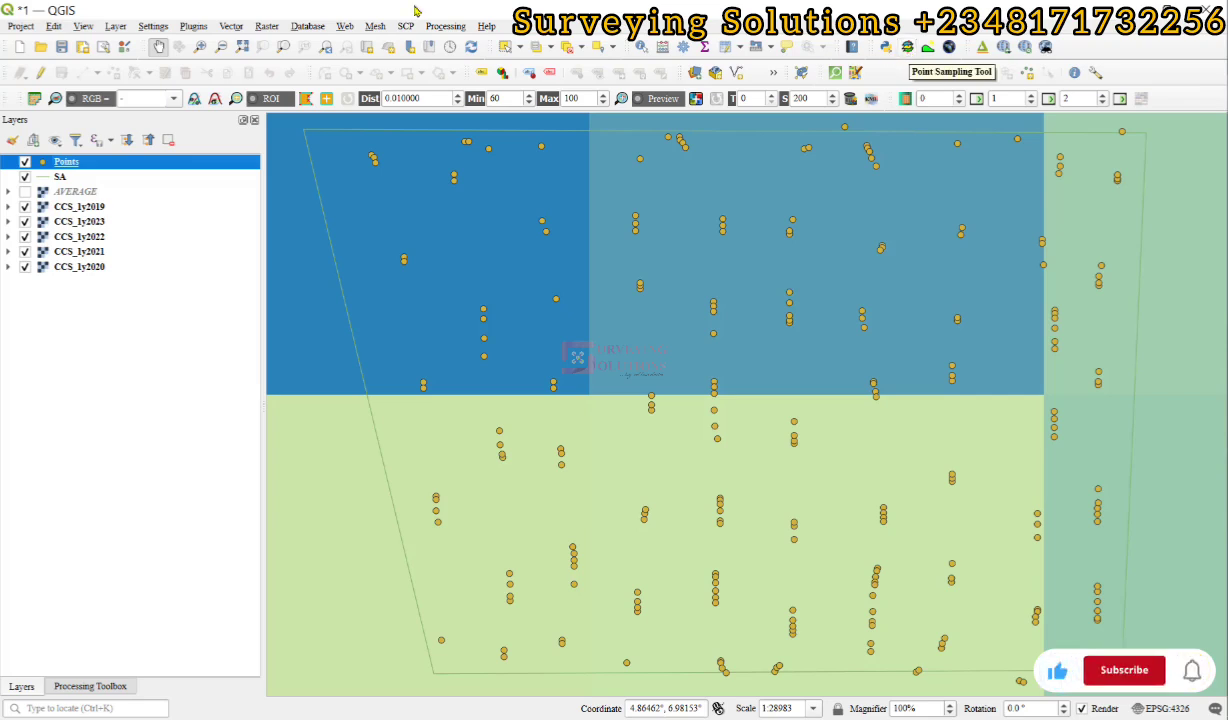
Step: Launch the Point Sampling Tool from its toolbar icon
click(192, 28)
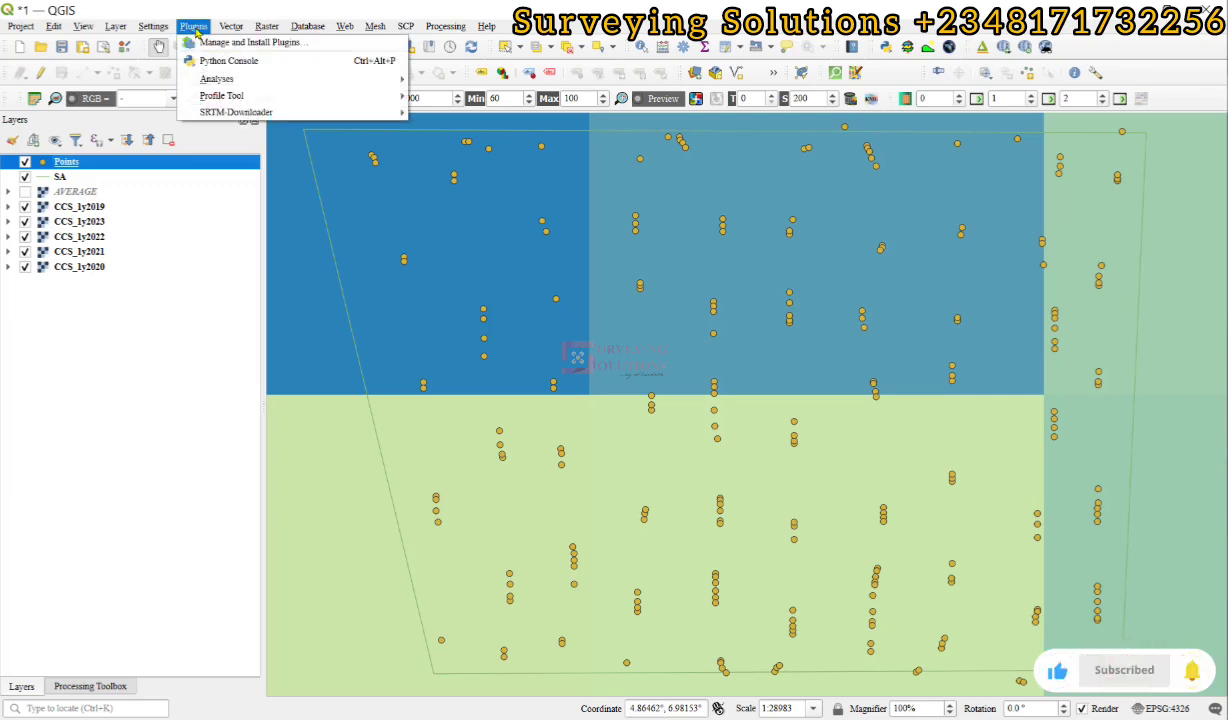
click(195, 43)
click(900, 48)
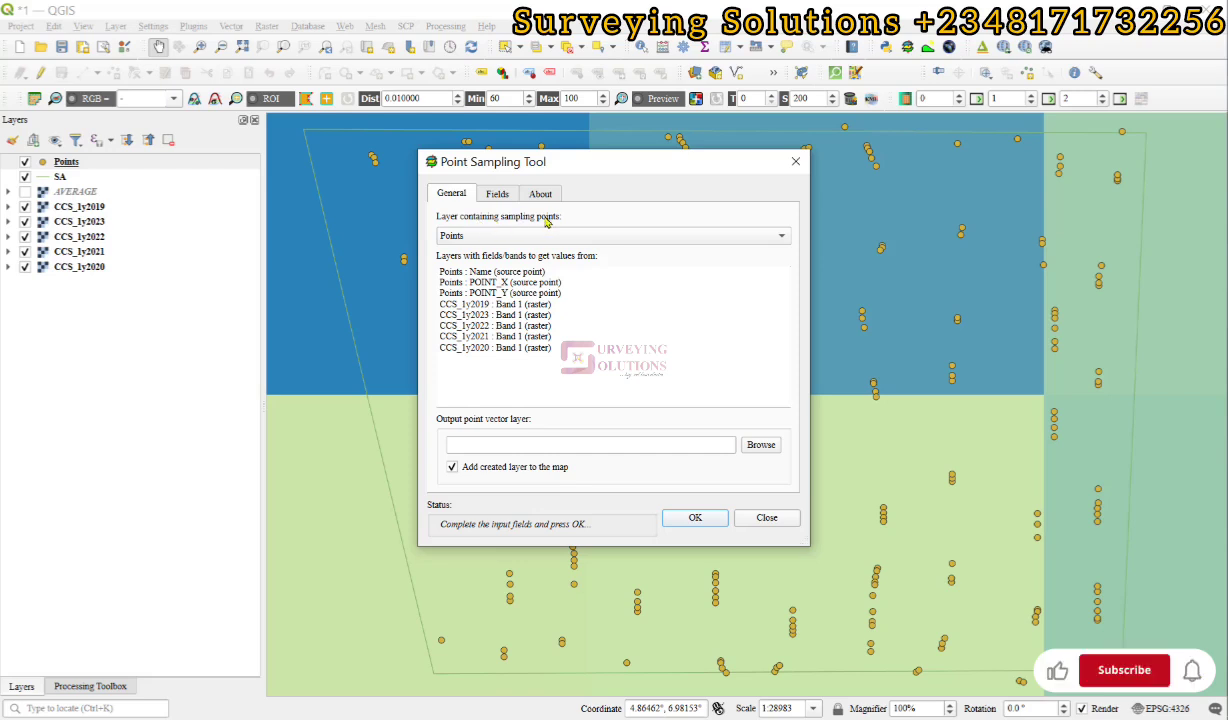
Step: Sample from Points using the Name, POINT_X, POINT_Y fields and all five CCS raster bands
click(532, 236)
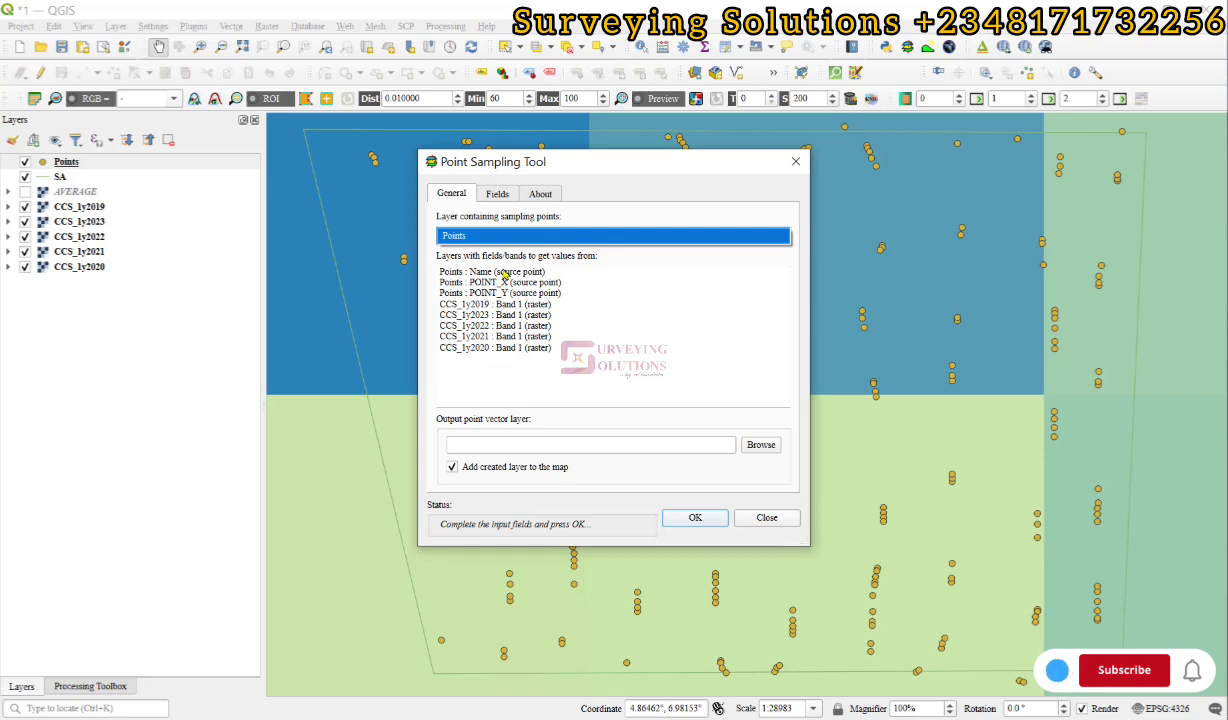
click(486, 271)
click(491, 281)
drag(490, 271, 490, 346)
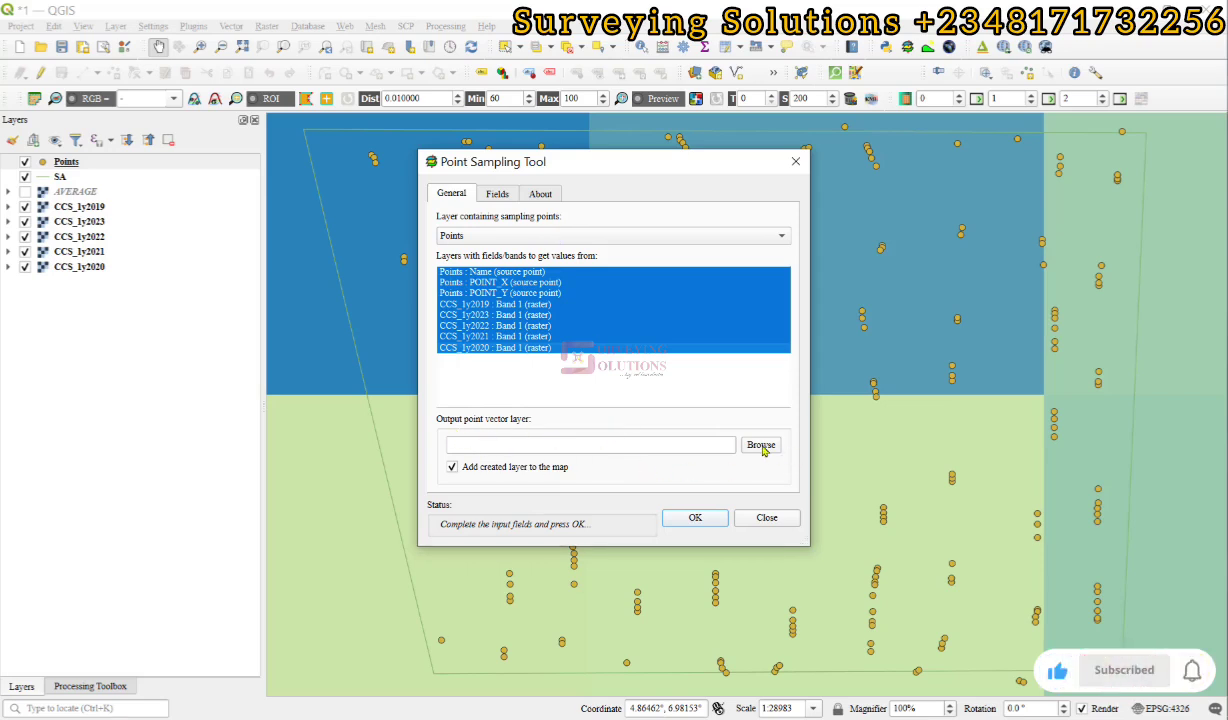
Step: Set the output to Rainfall_Data.csv as comma separated values in the Rainfall Extract folder
click(762, 446)
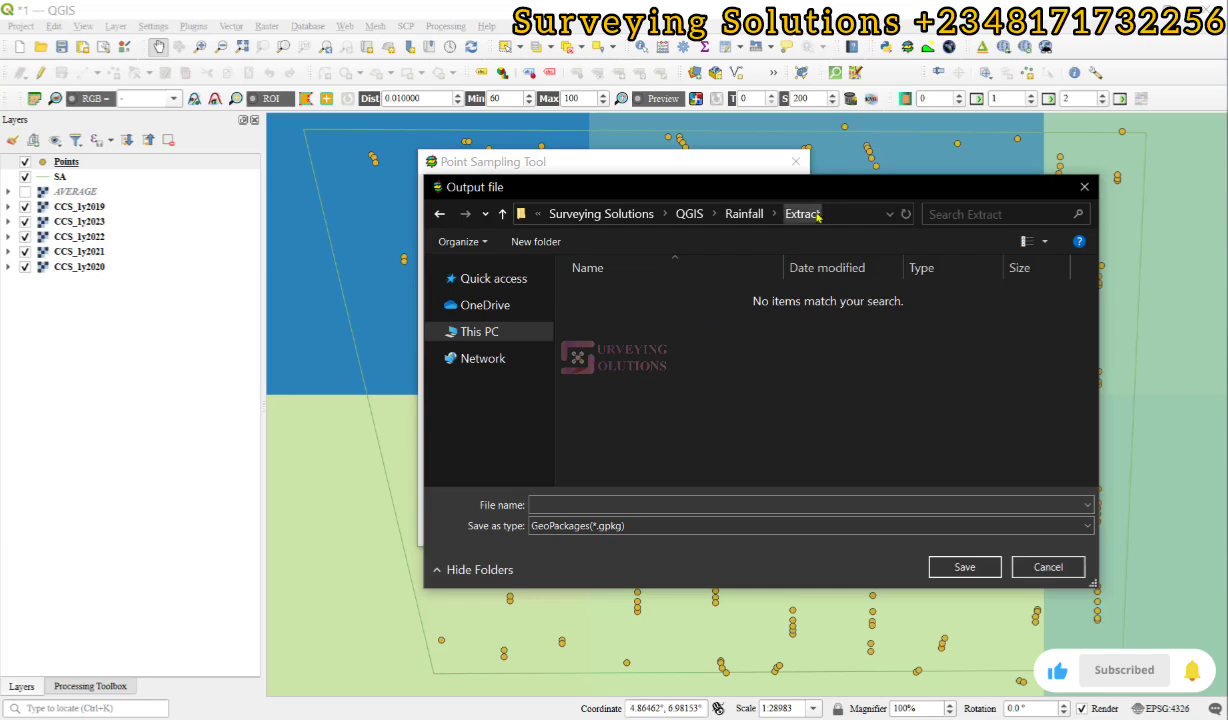
click(594, 530)
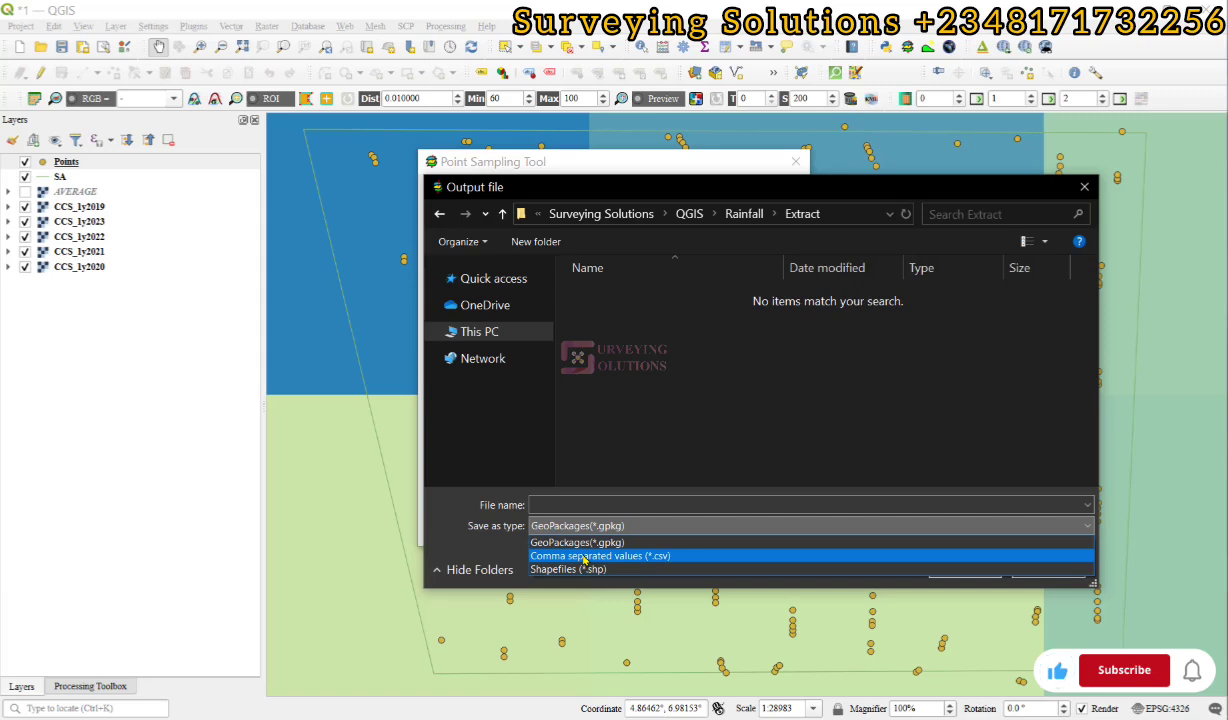
click(584, 559)
click(566, 506)
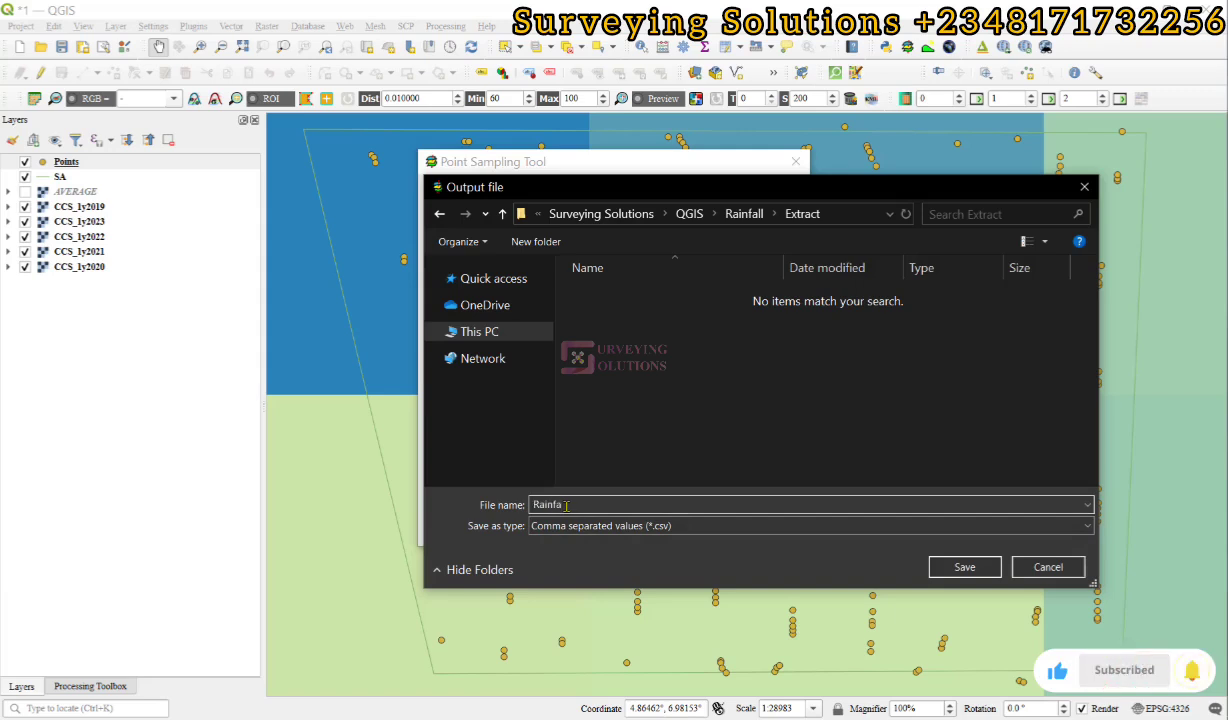
text(_Data)
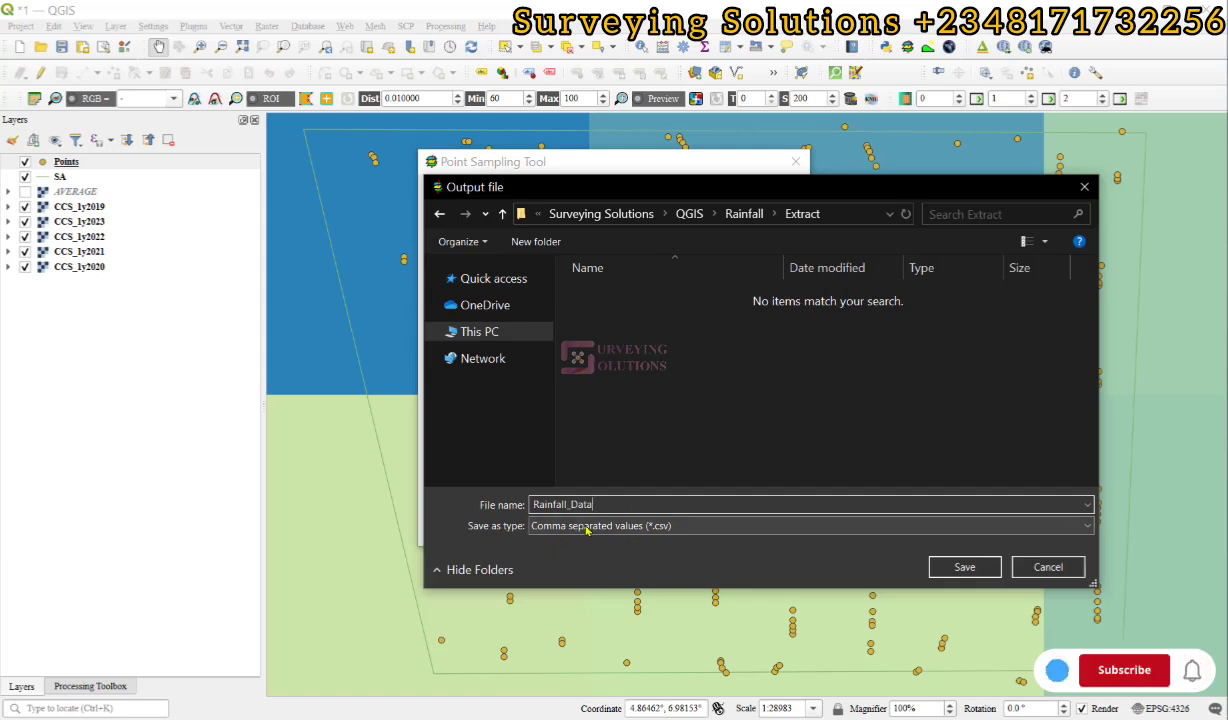
click(970, 570)
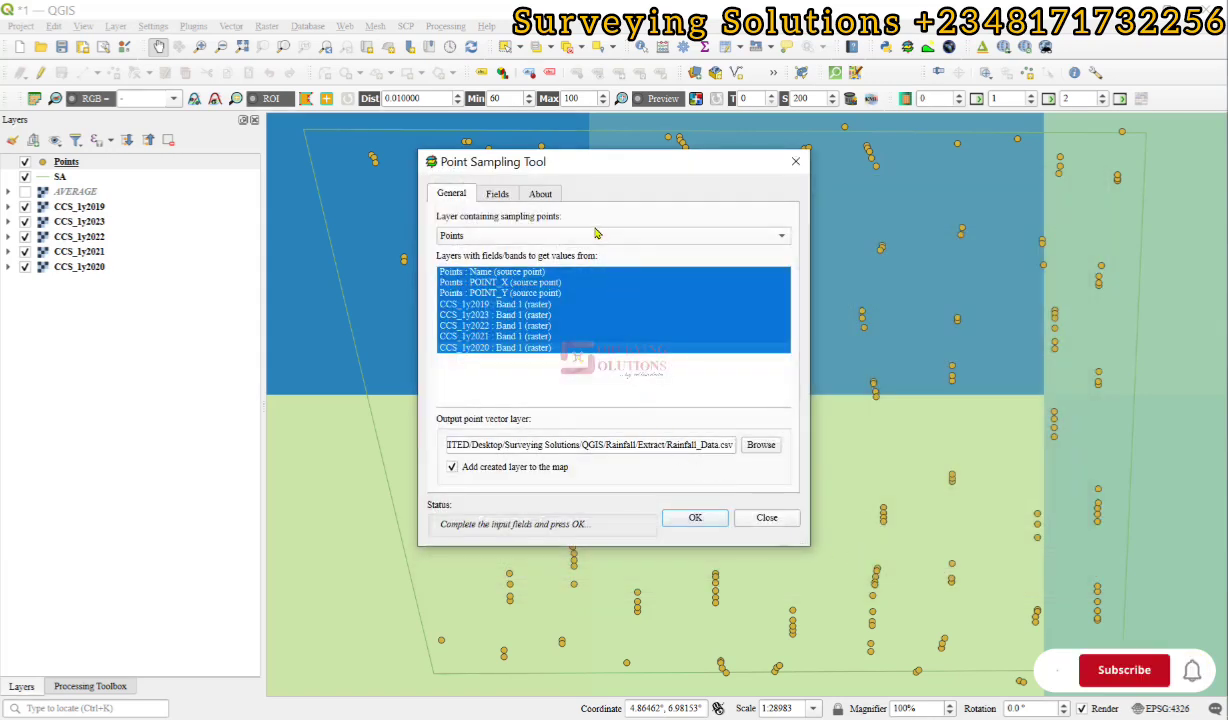
Step: Run the point sampling, then close the Point Sampling Tool
click(690, 517)
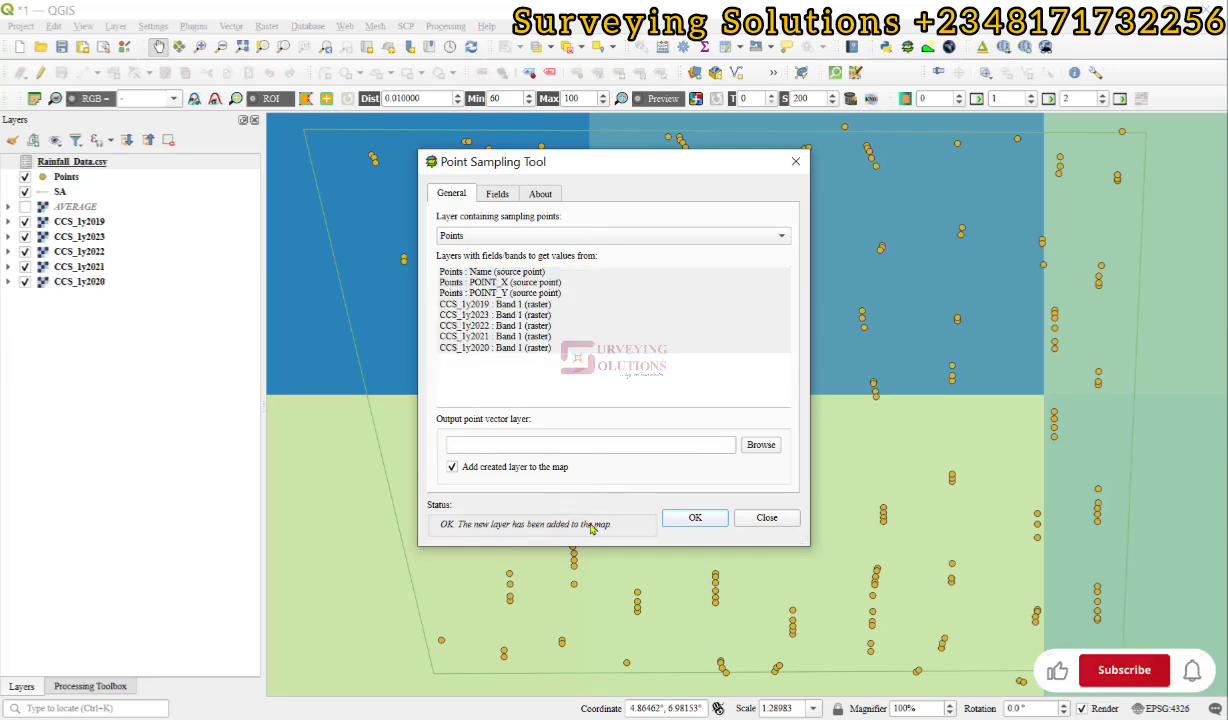
click(766, 517)
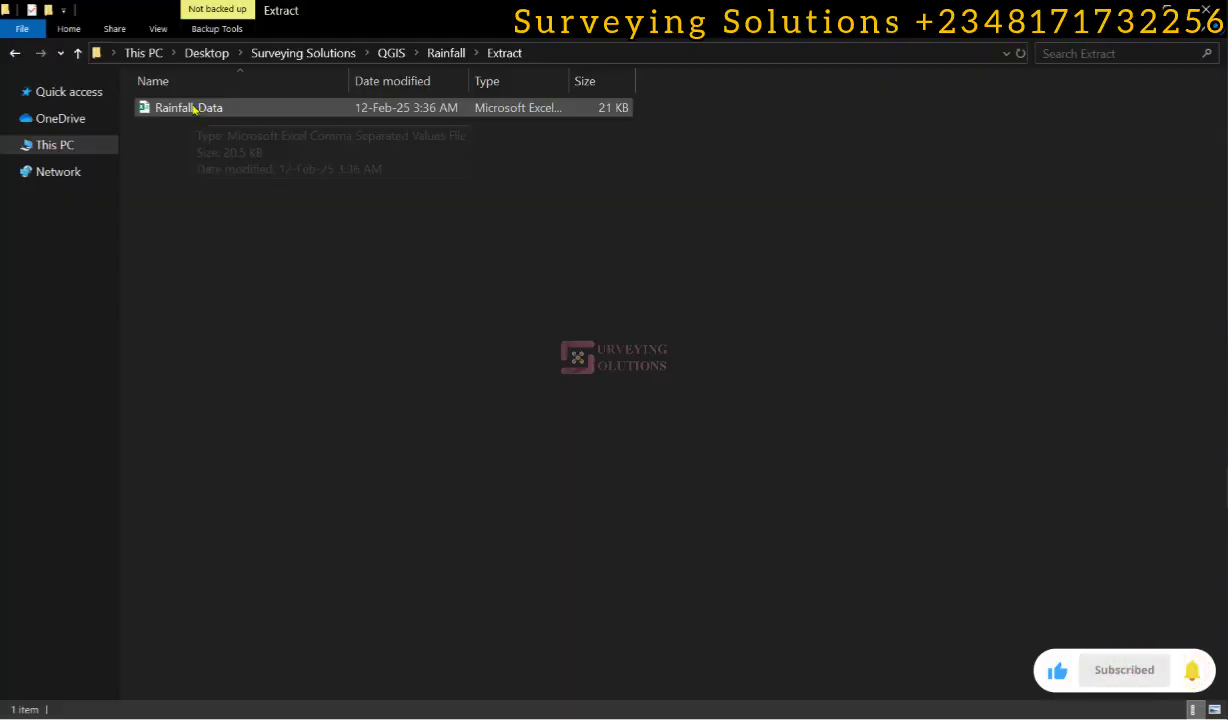
Step: Open Rainfall_Data.csv from the Extract folder in Excel
double_click(208, 107)
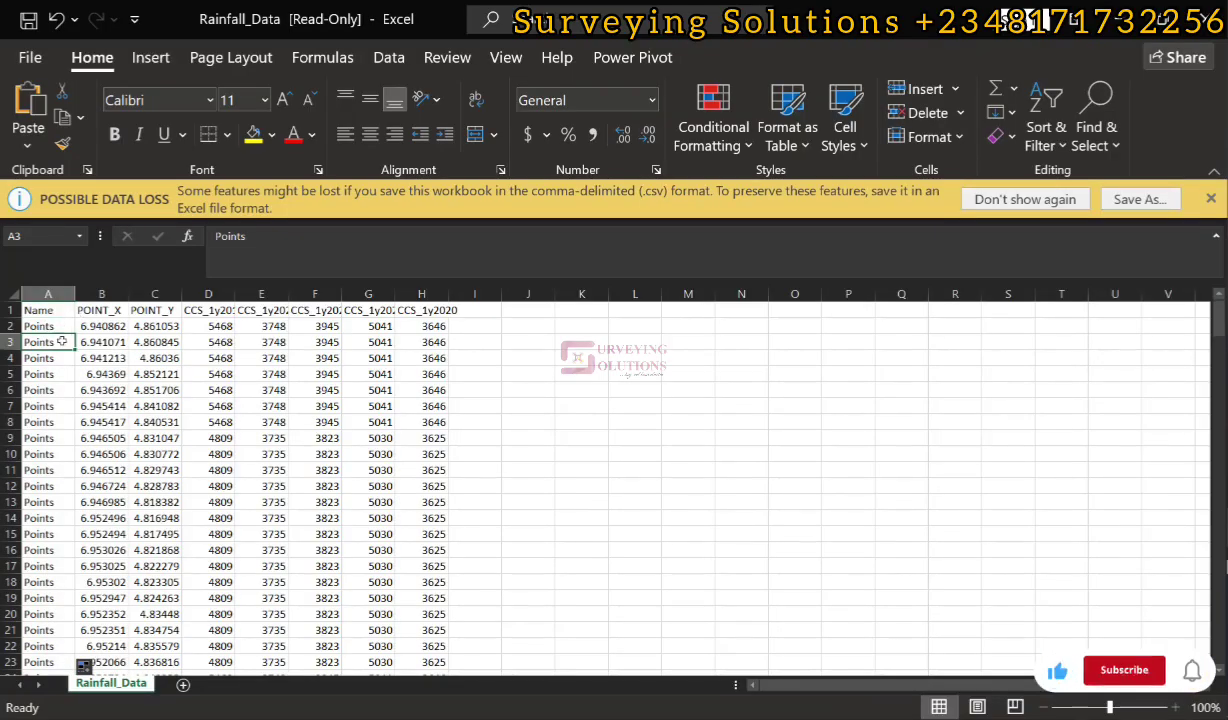
Step: Autofit columns B through H to show full coordinates and the CCS_1y2019–CCS_1y2020 headers
double_click(128, 293)
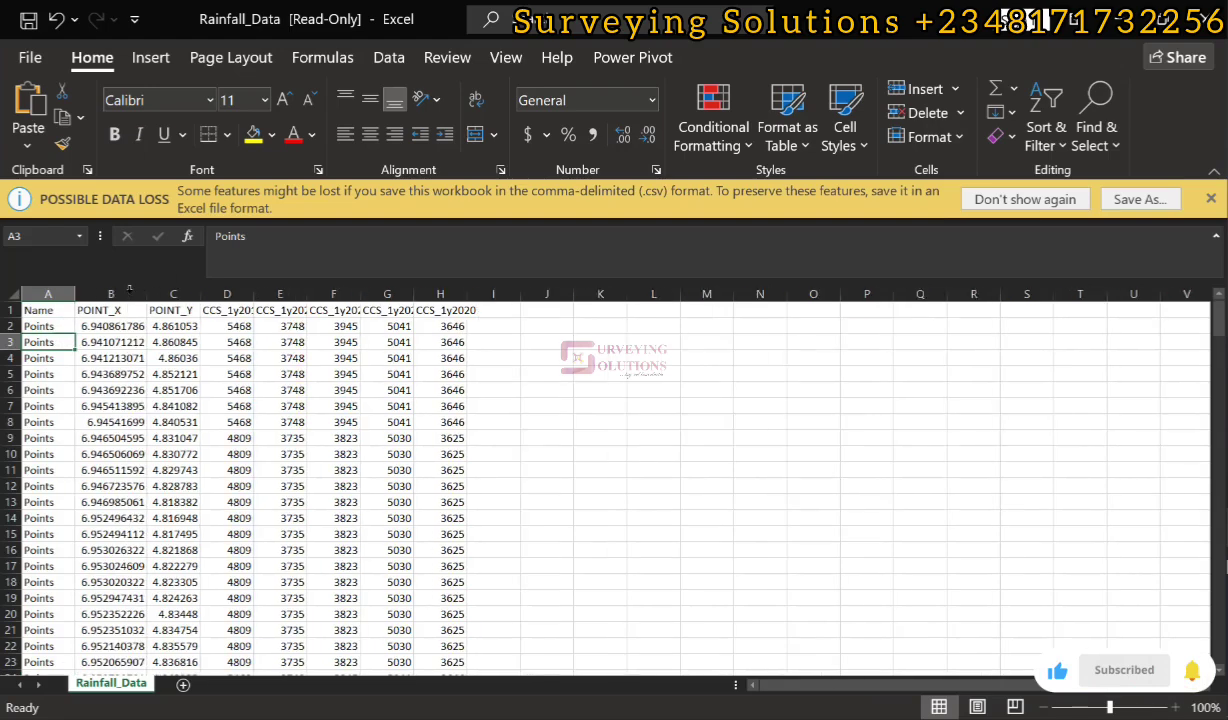
double_click(202, 294)
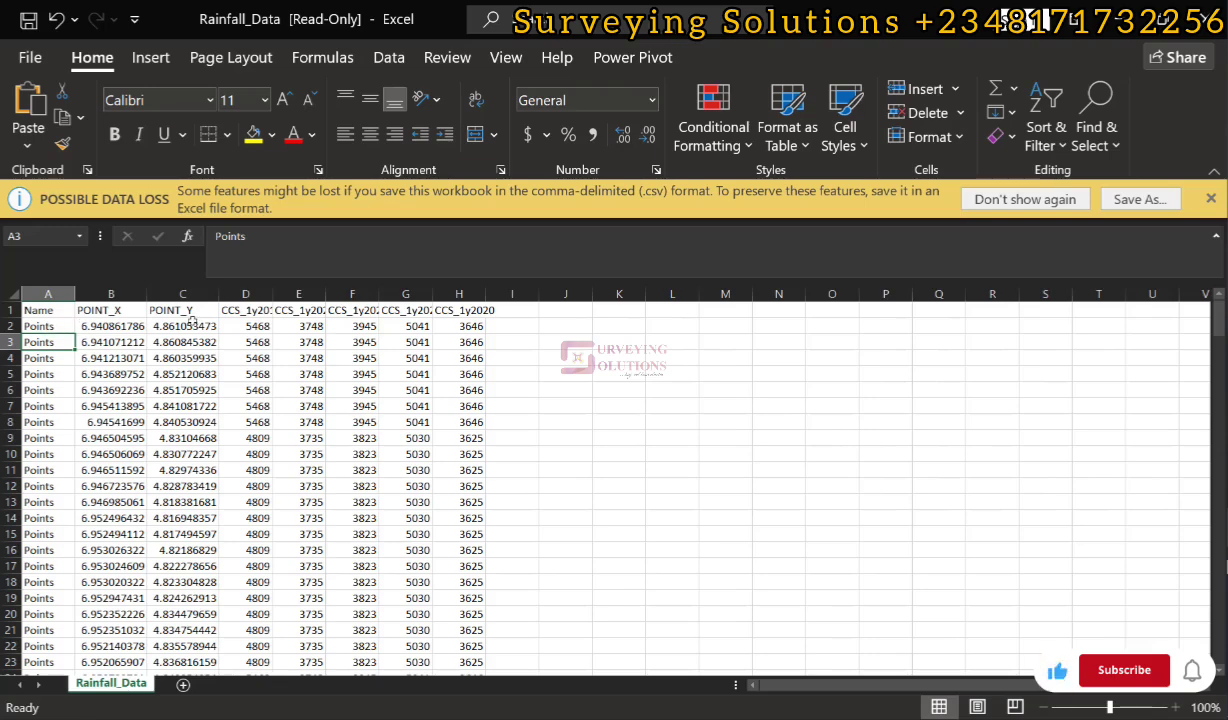
double_click(273, 289)
double_click(337, 290)
double_click(406, 293)
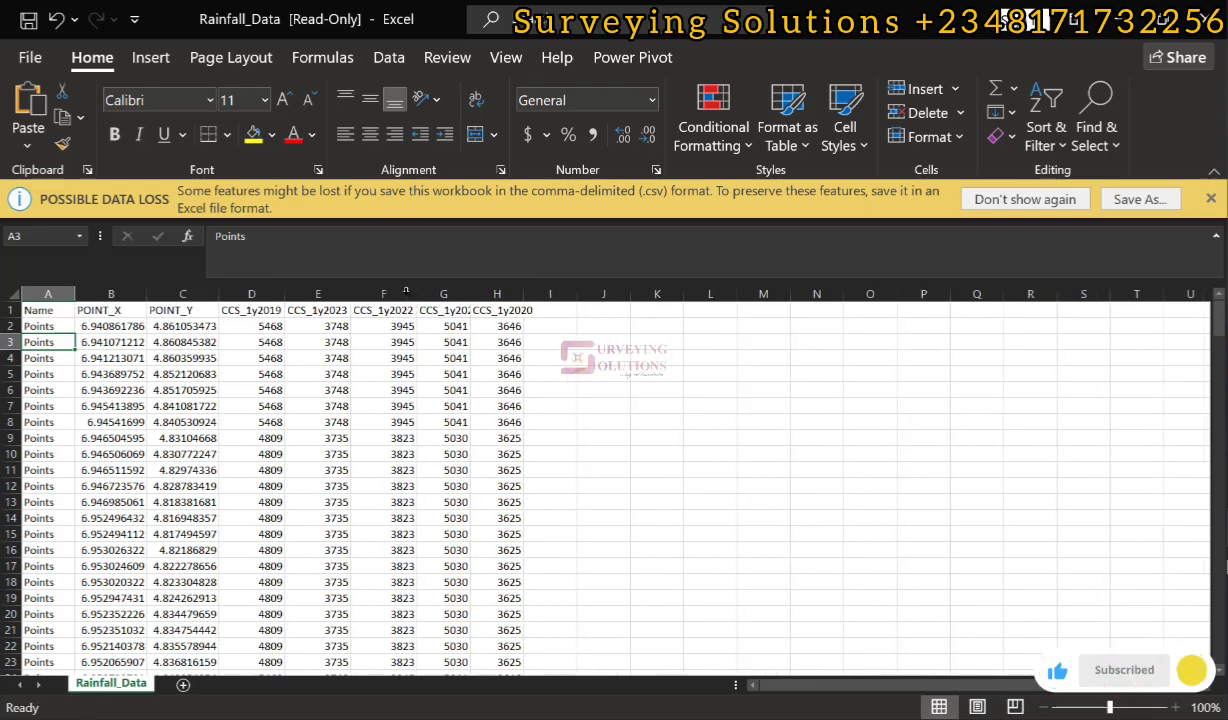
double_click(465, 293)
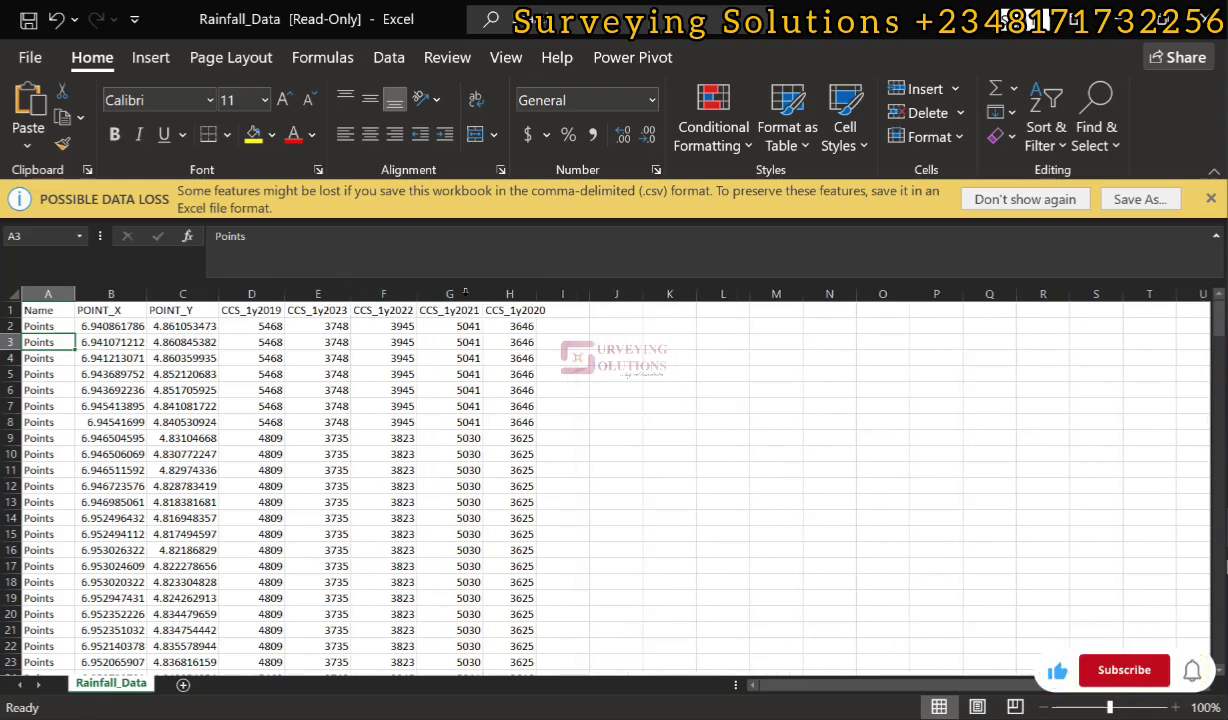
double_click(538, 293)
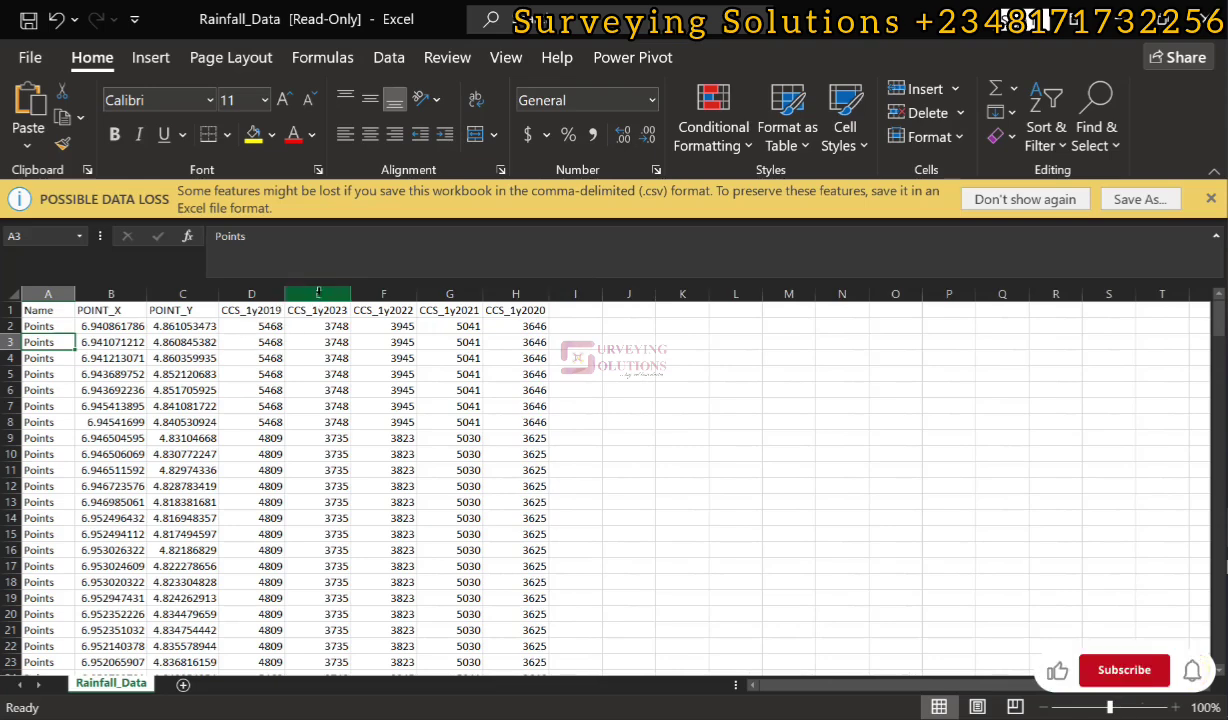
Step: Insert blank columns after the CCS_1y2019 and CCS_1y2023 columns
click(318, 293)
right_click(318, 293)
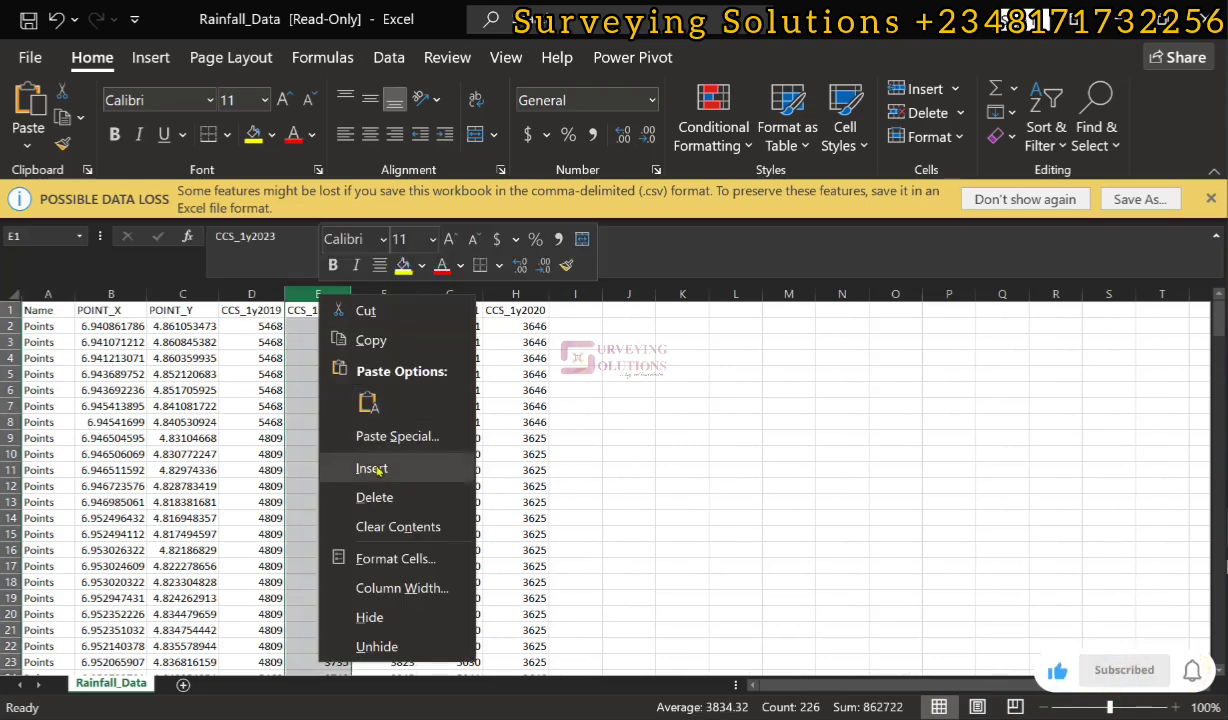
key(Escape)
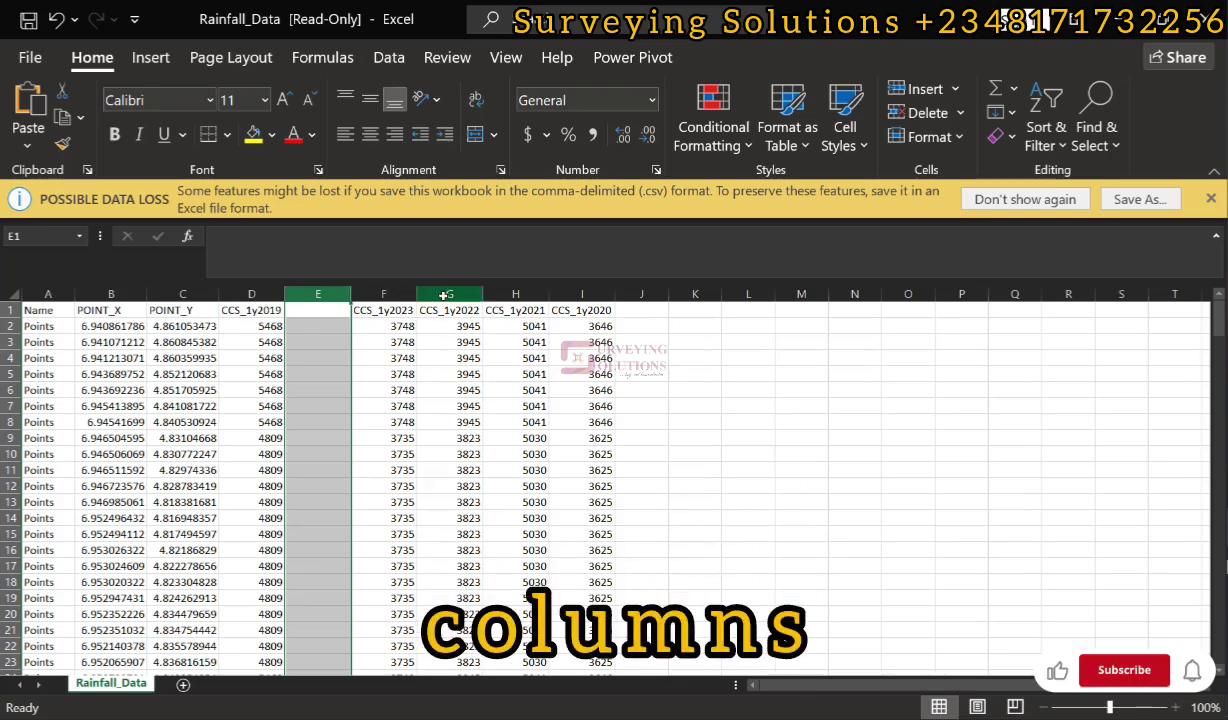
right_click(449, 294)
click(497, 470)
Step: Insert blank columns after CCS_1y2022 and CCS_1y2021, then select cell E1
click(598, 293)
right_click(600, 294)
click(651, 471)
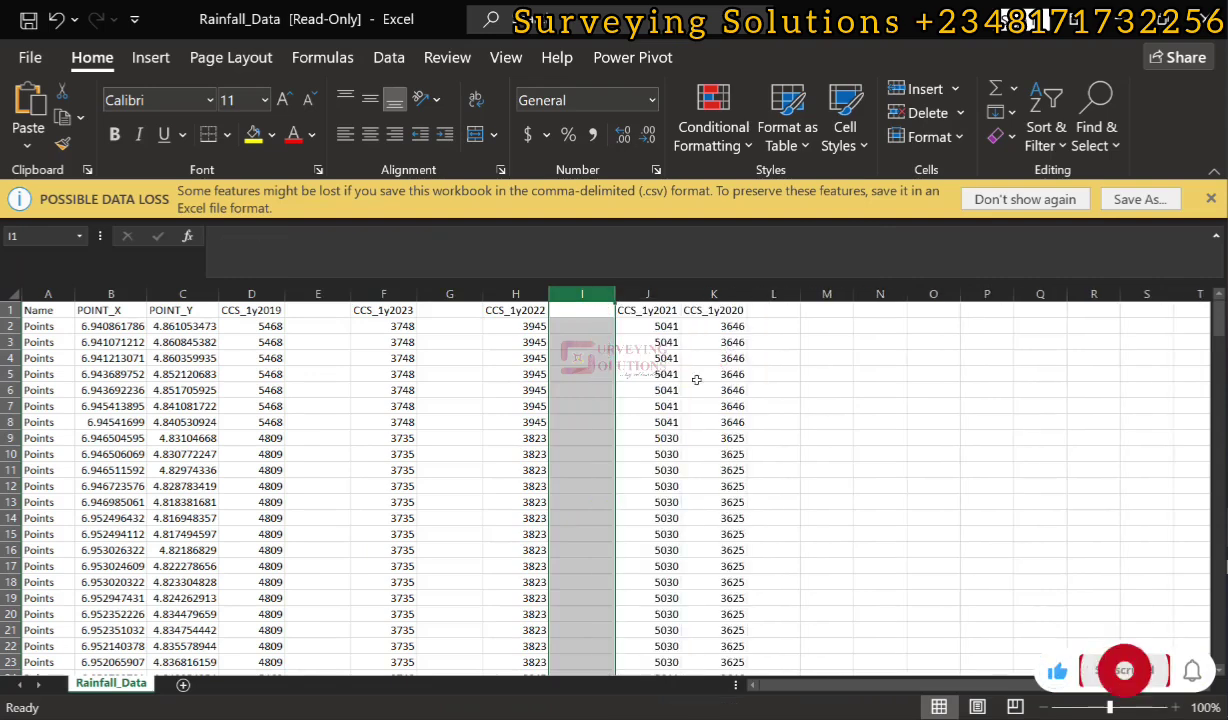
click(728, 293)
right_click(728, 293)
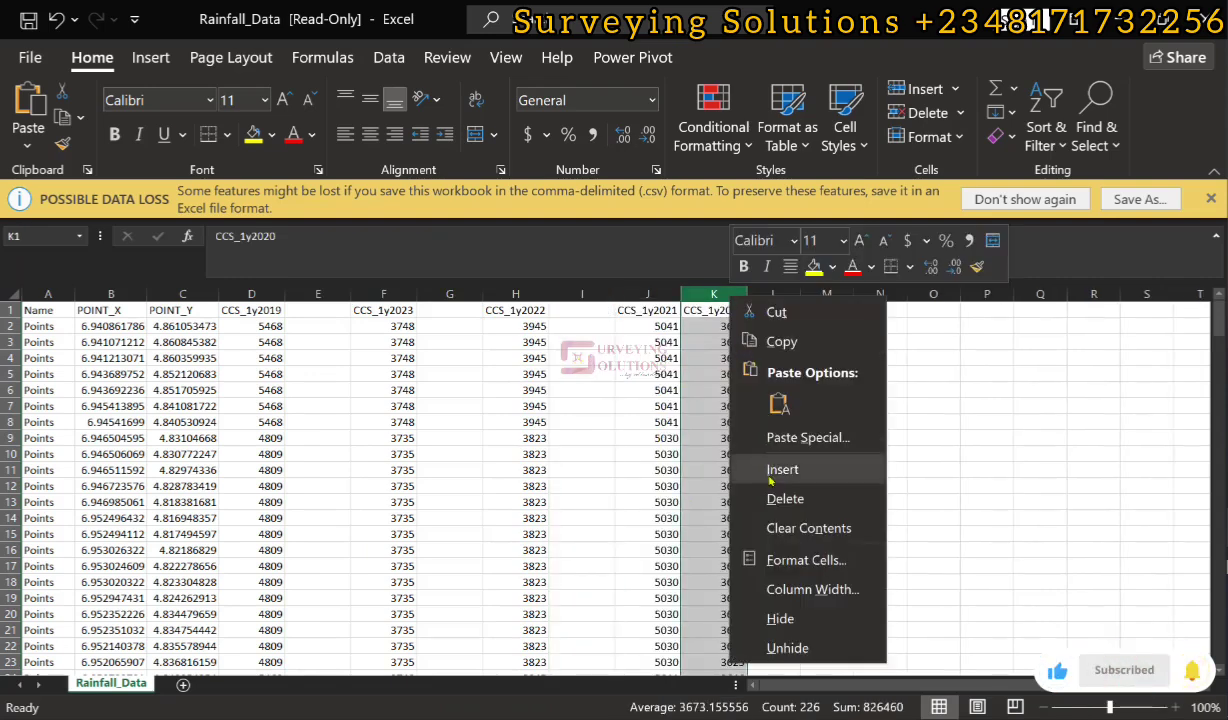
key(Escape)
key(ctrl+shift+plus)
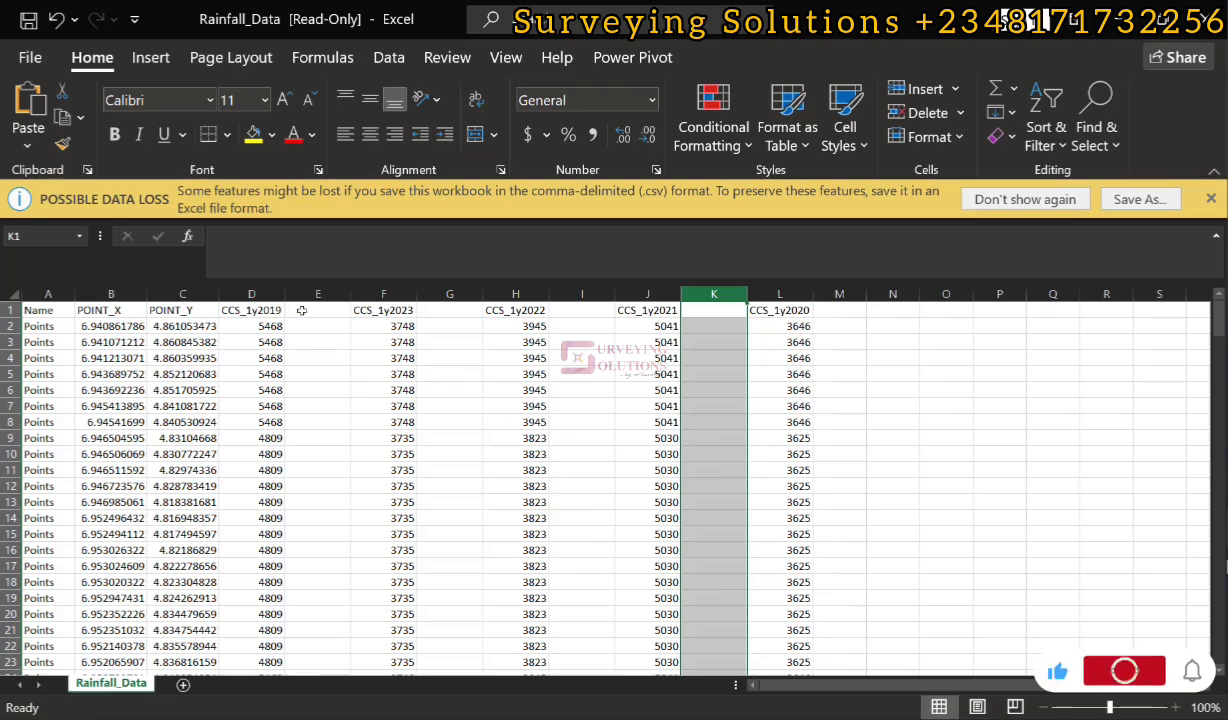
click(301, 310)
Step: Enter headers 2019 m, 2023 m, 2022 m, 2021 m and 2020 m in E1, G1, I1, K1, M1
text(201)
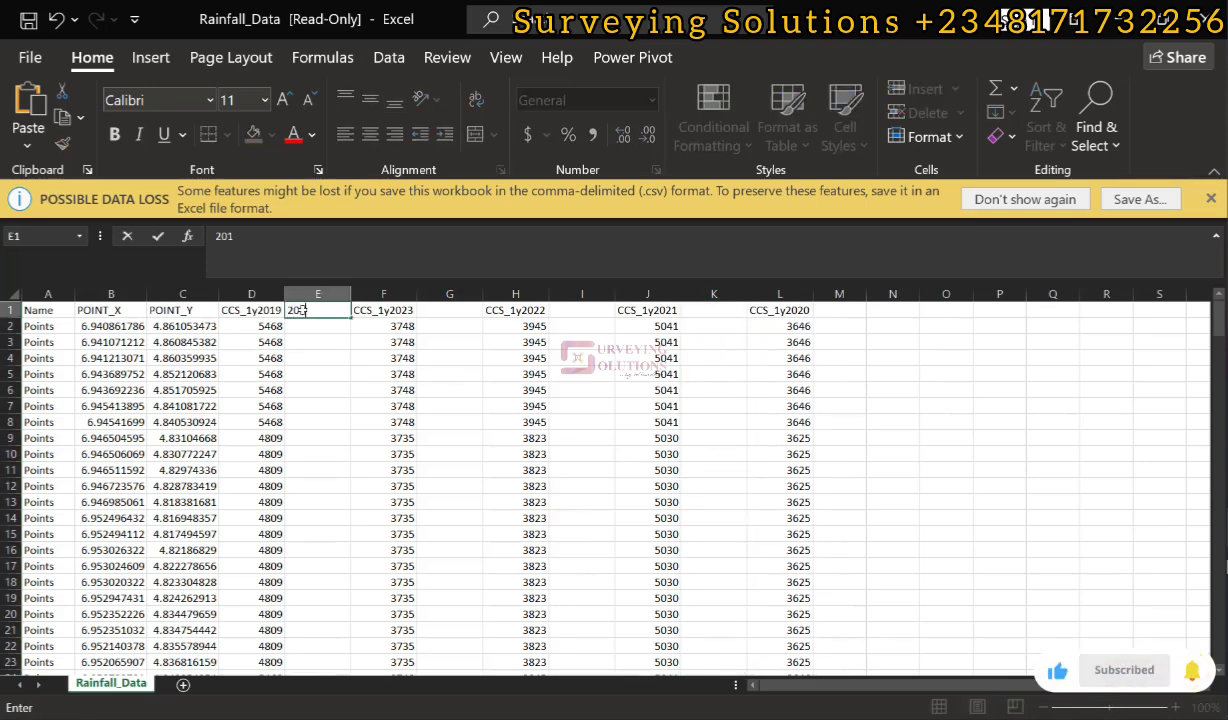
text(9 m)
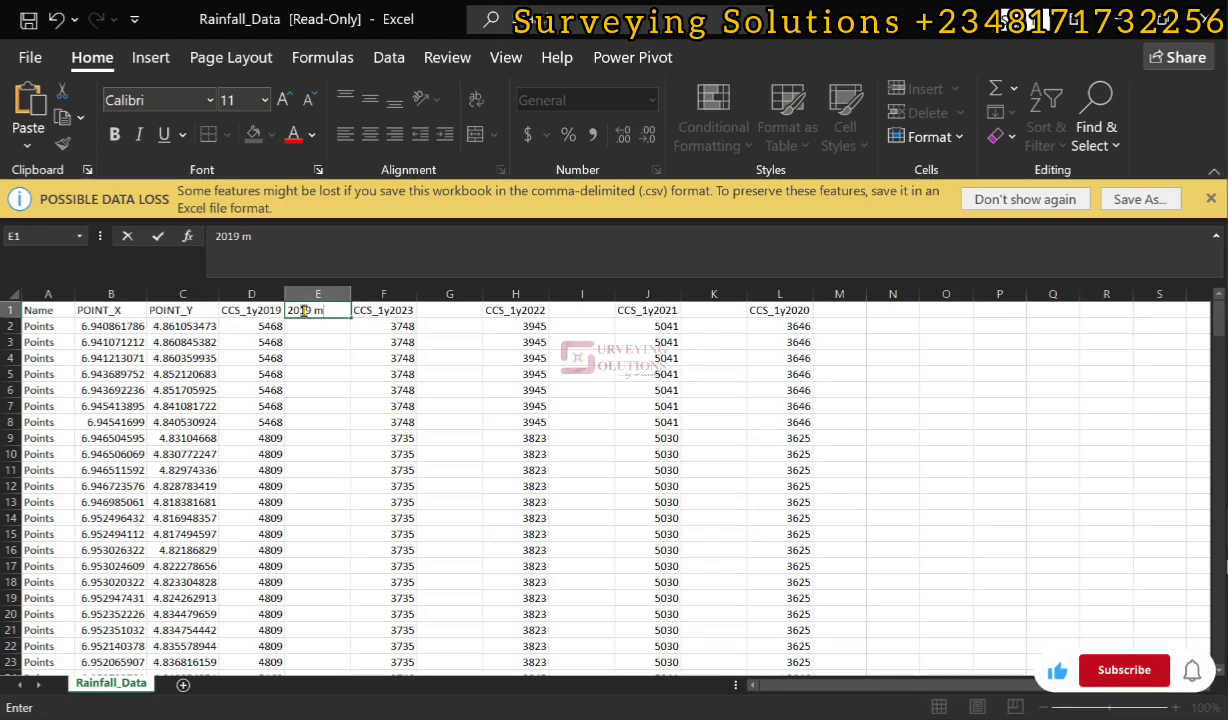
key(Tab)
key(Tab)
text(2023)
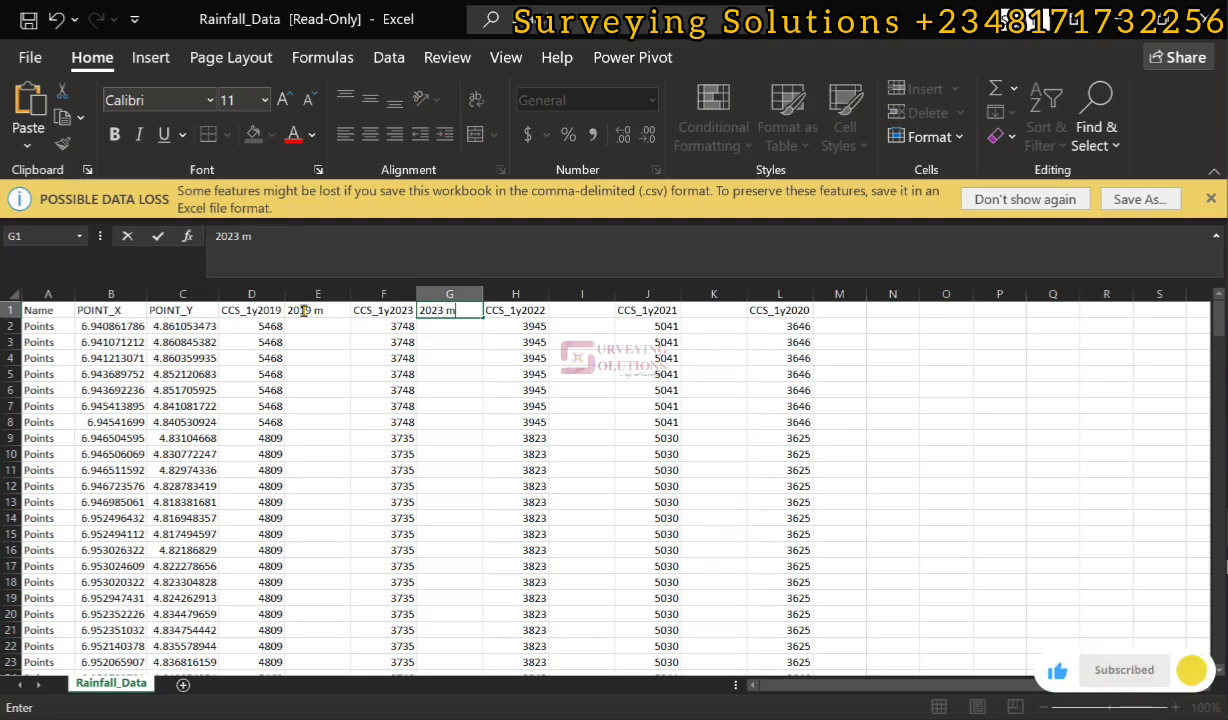
key(Tab)
key(Tab)
text(2022)
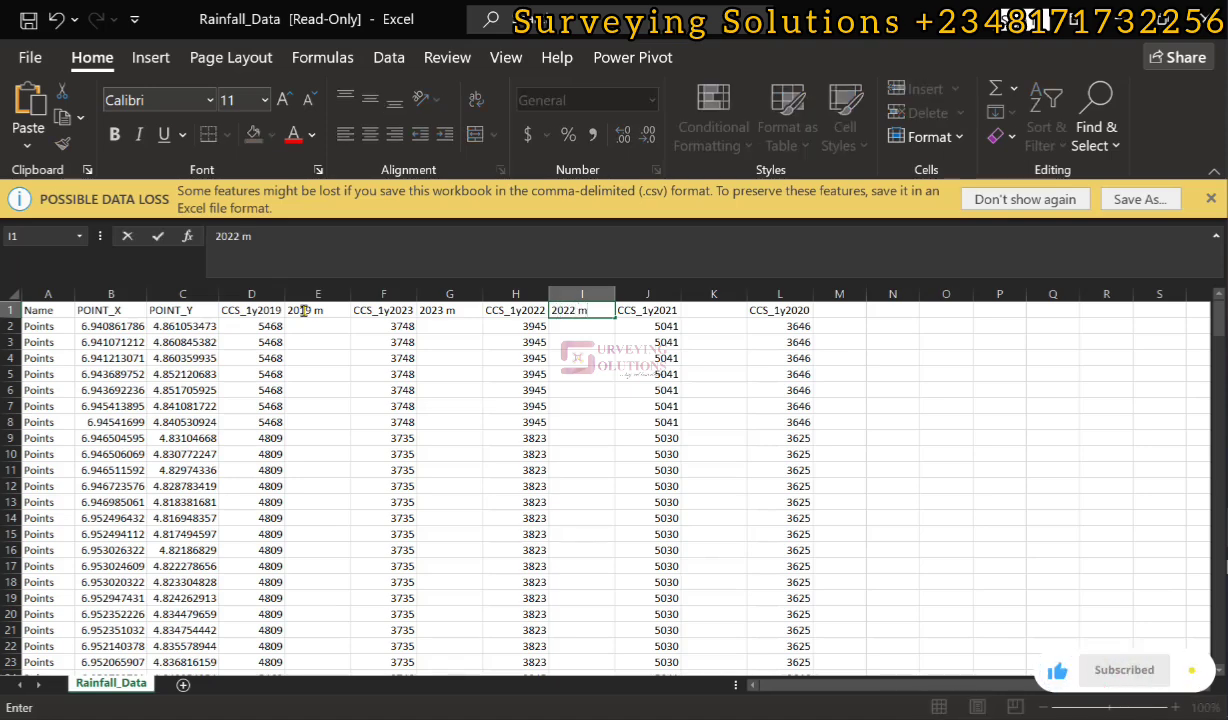
key(Tab)
key(Tab)
key(Tab)
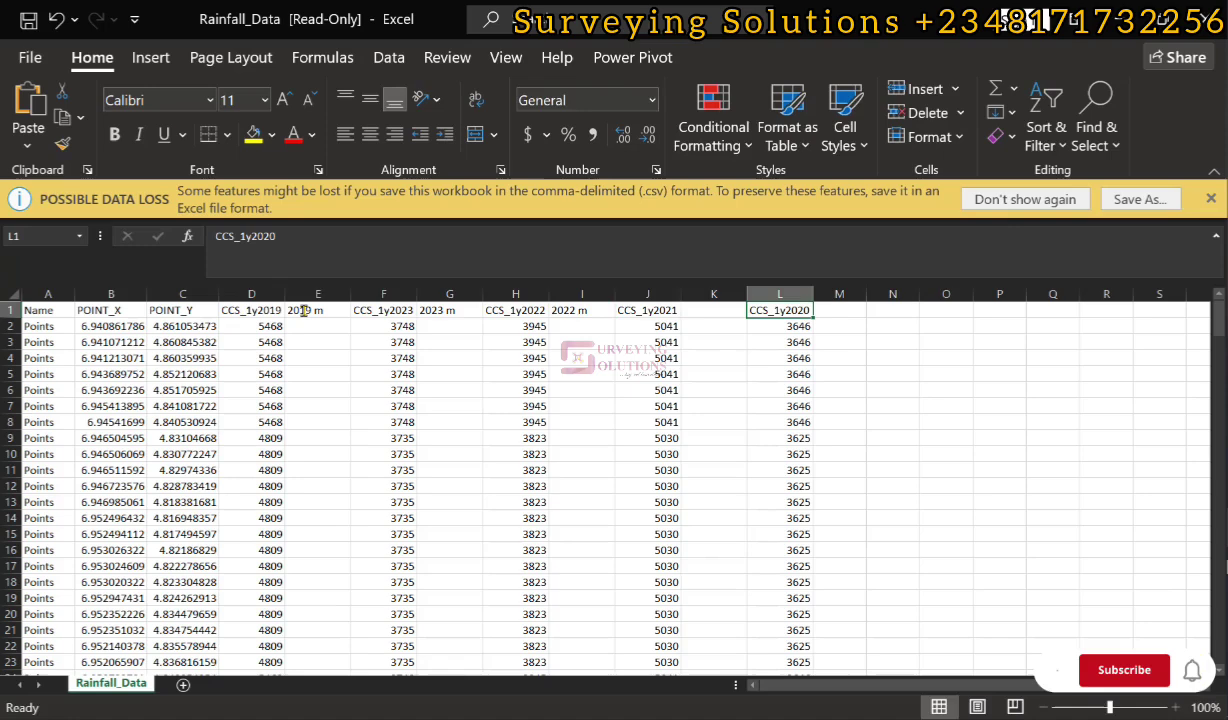
key(Left)
text(2021)
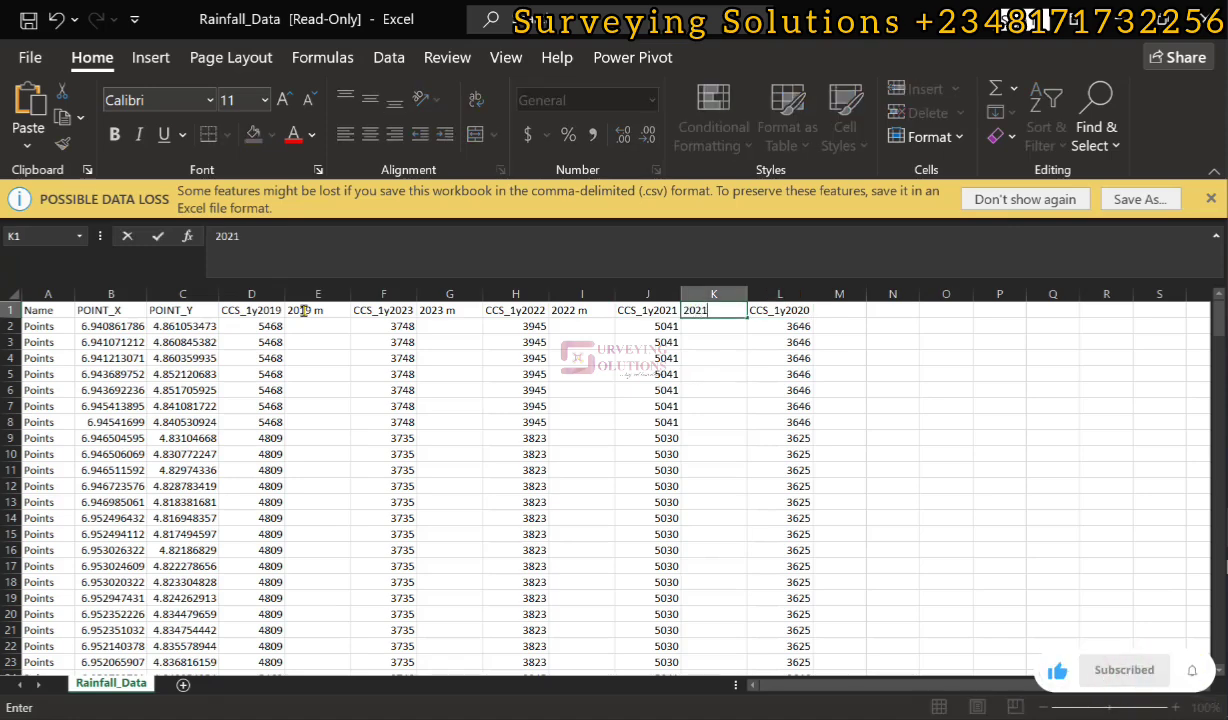
text( m)
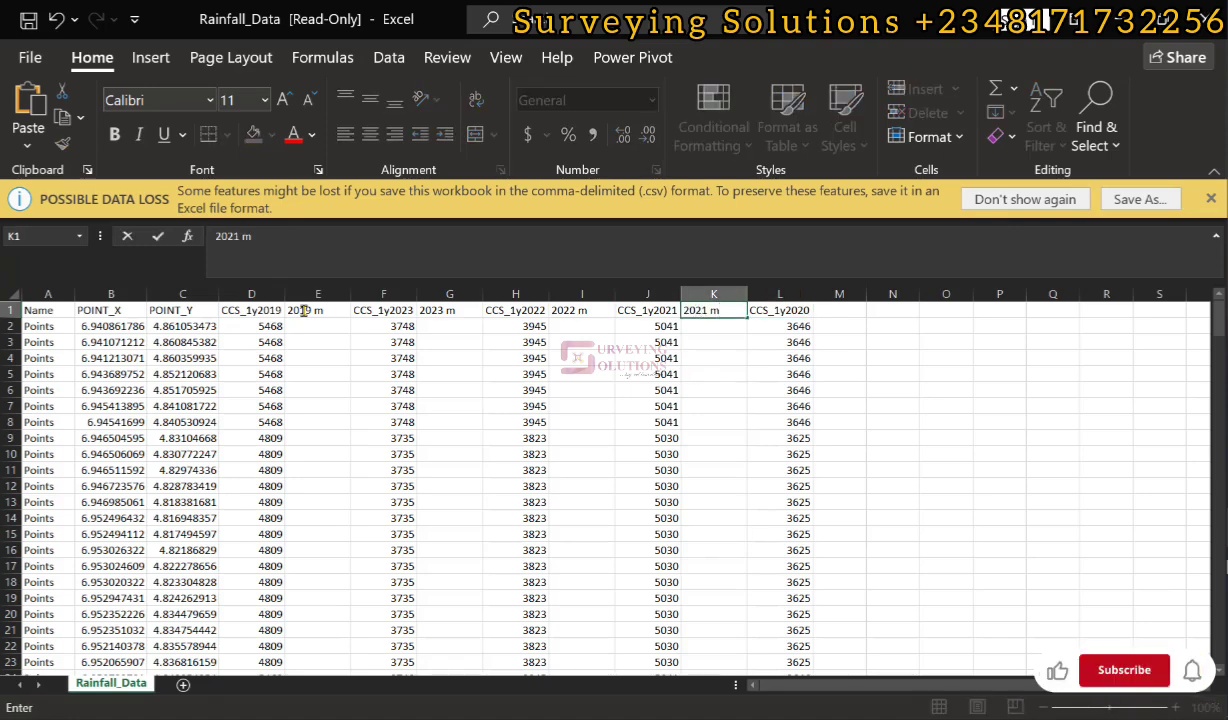
key(Tab)
key(Tab)
text(2020)
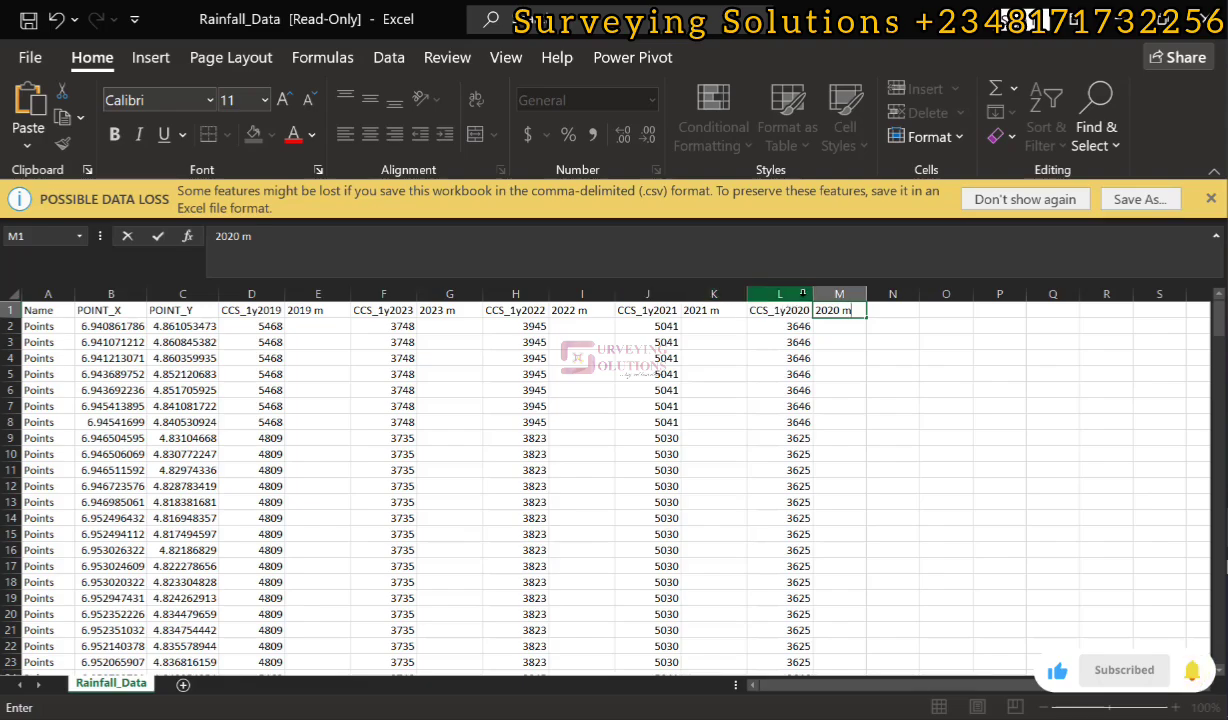
key(alt+Tab)
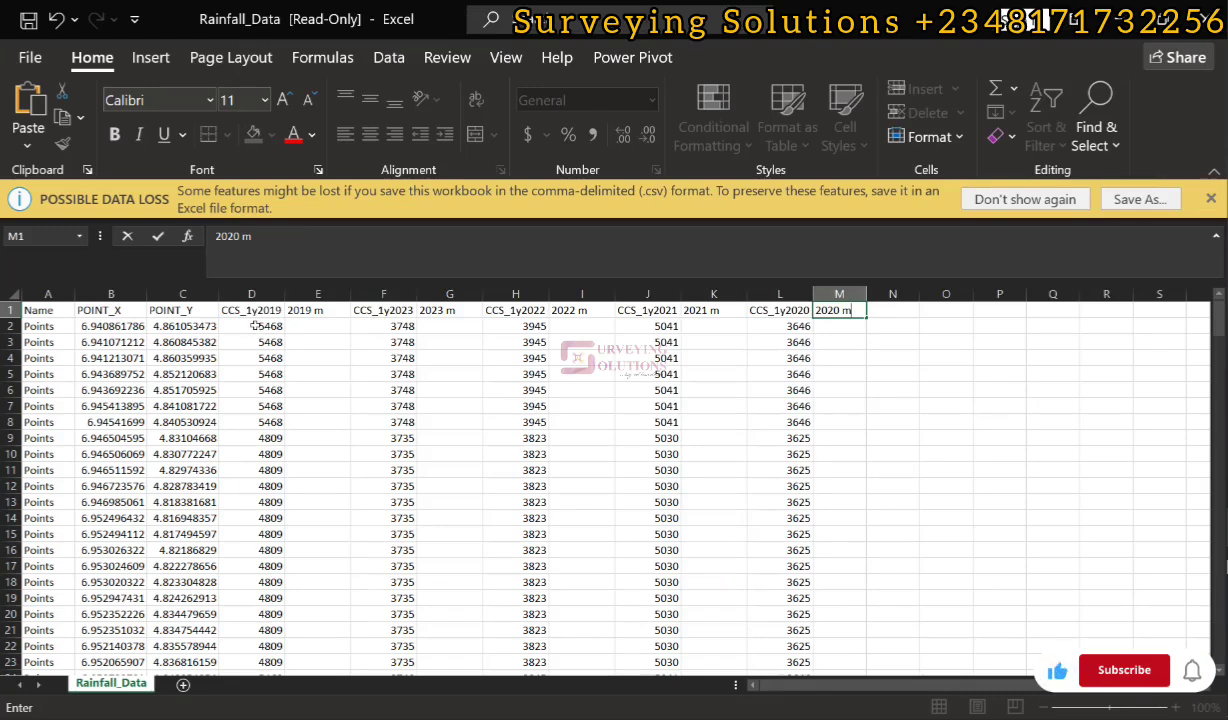
Step: Enter =D2/1000 in E2 and fill it down the 2019 m column
click(308, 326)
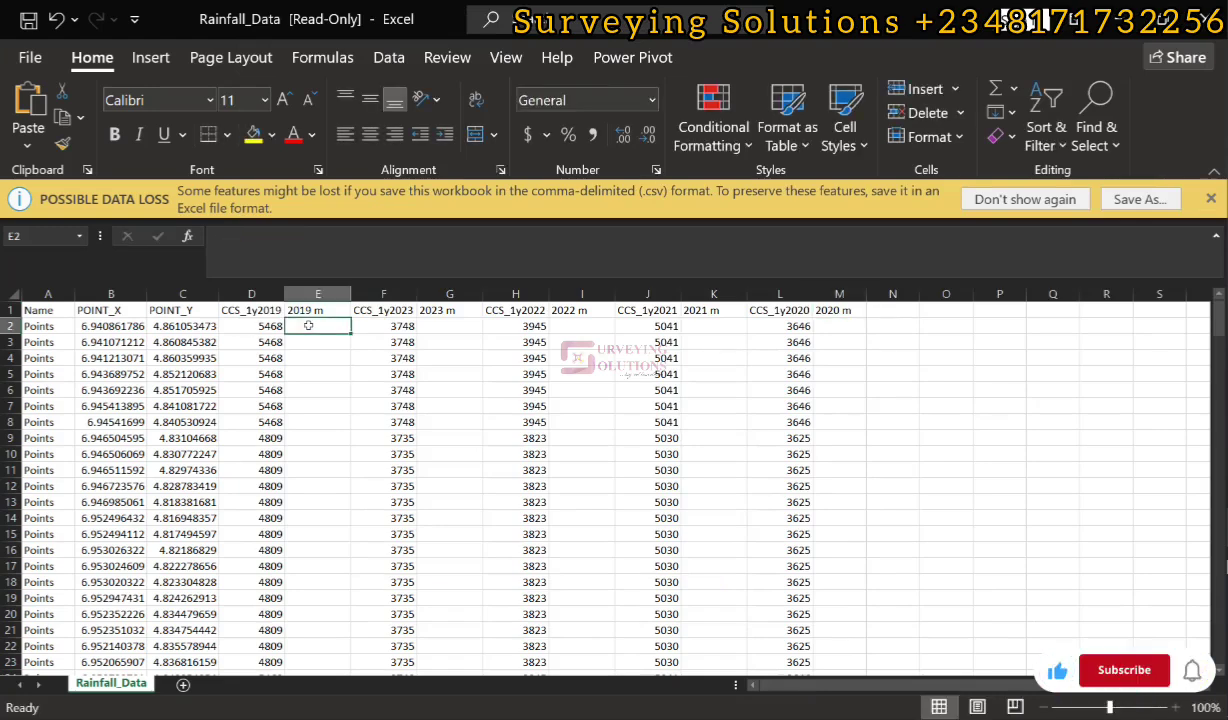
text(=)
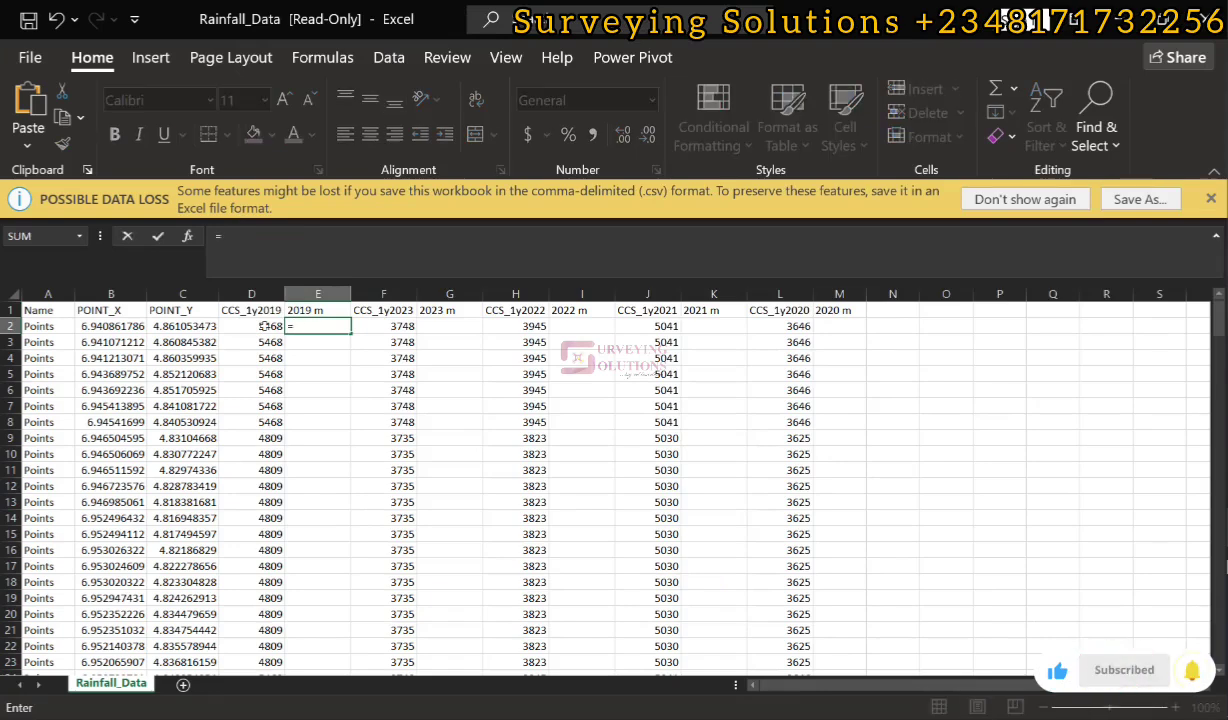
click(263, 326)
text(/1000)
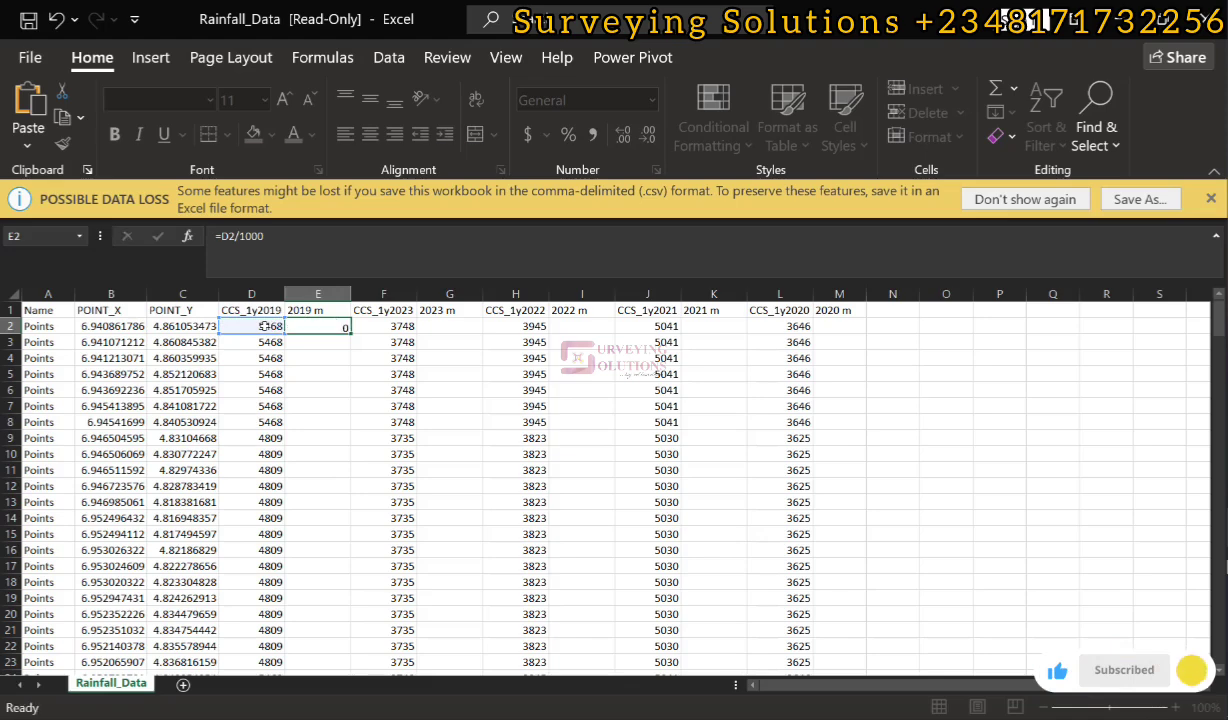
key(Return)
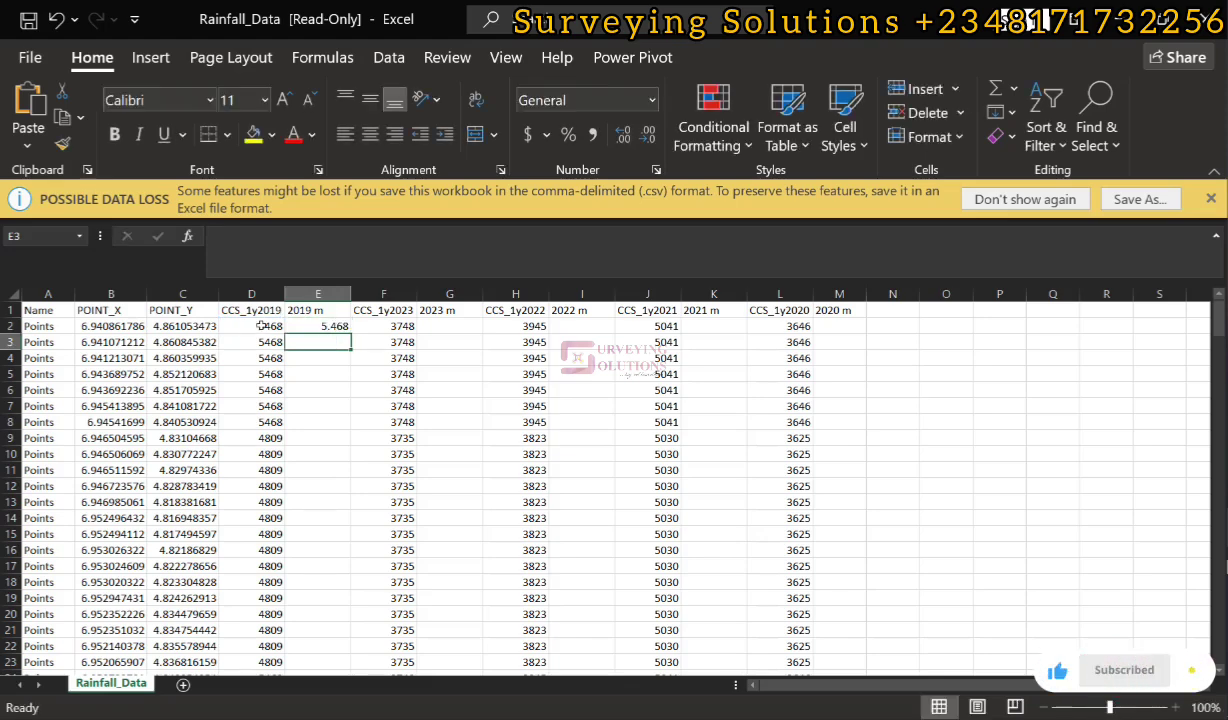
click(331, 326)
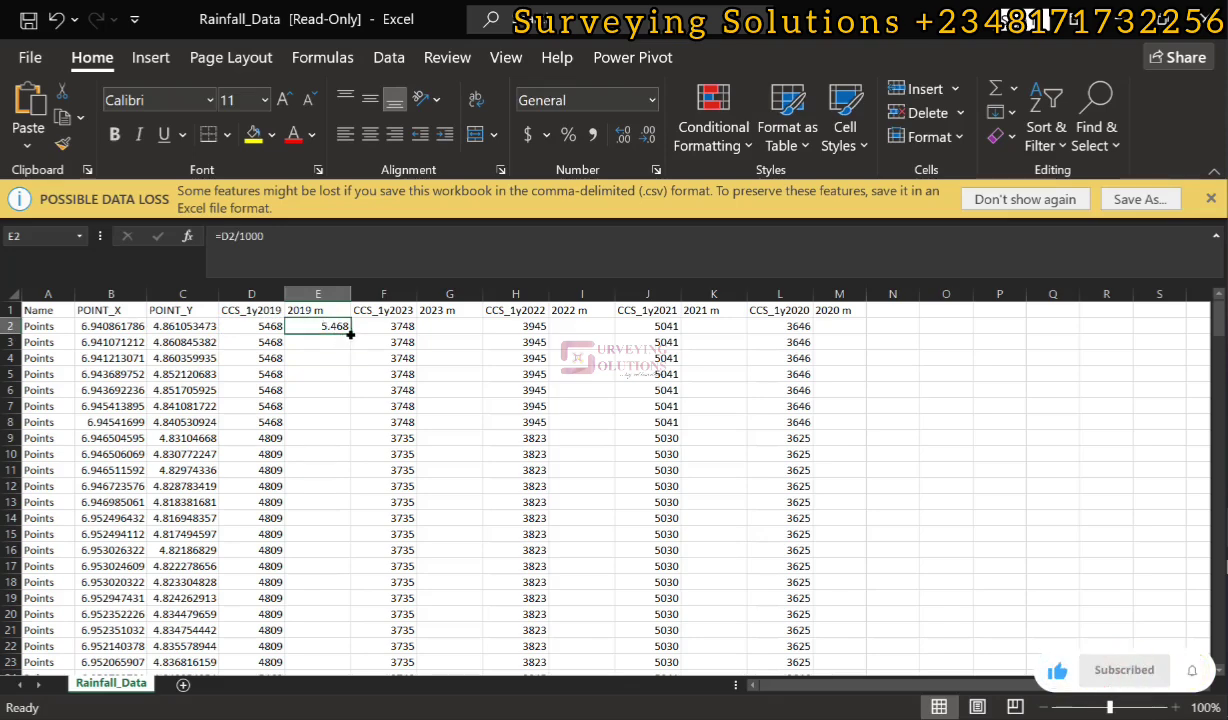
double_click(350, 334)
scroll(330, 365, down, 5)
scroll(327, 371, down, 16)
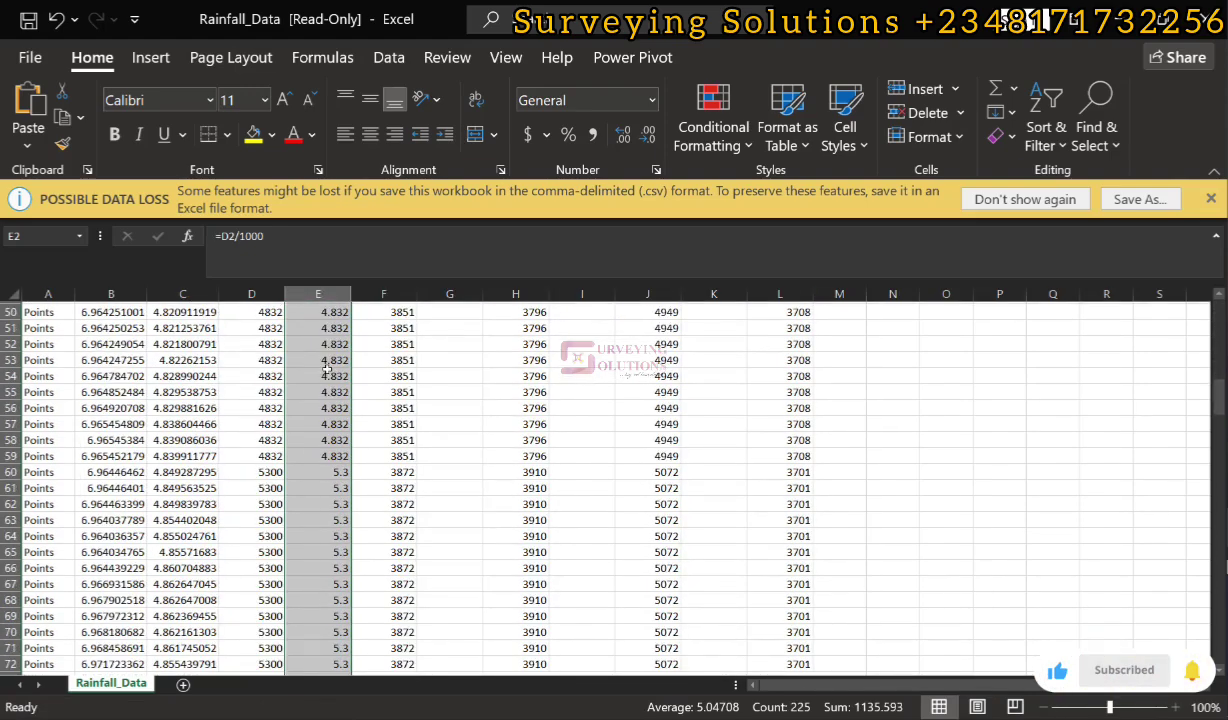
scroll(327, 371, down, 5)
scroll(327, 371, up, 9)
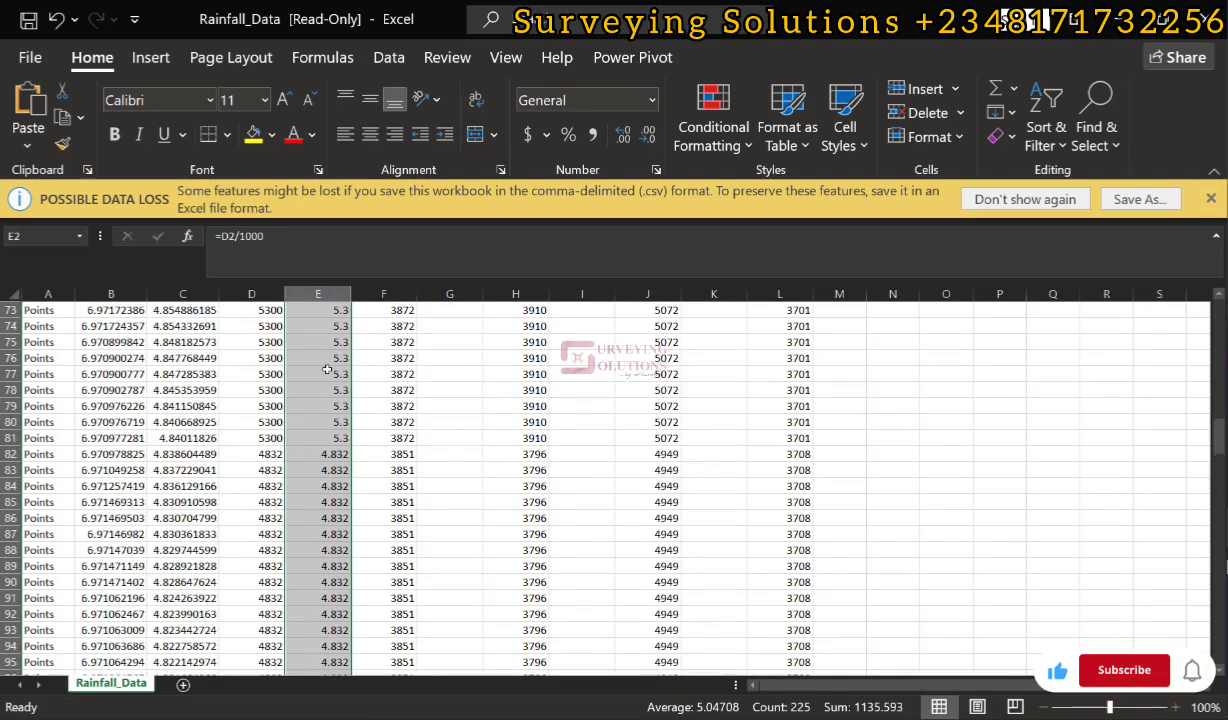
scroll(327, 371, up, 17)
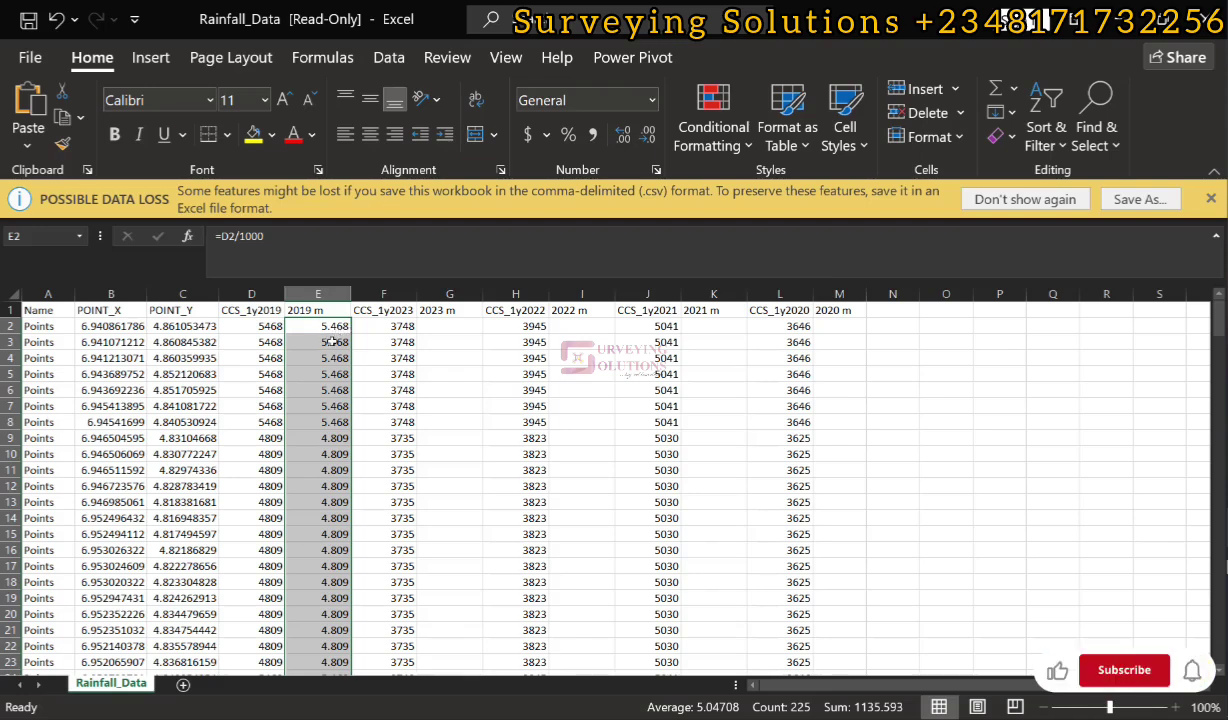
Step: Enter =F2/1000 in G2 and fill it down the 2023 m column
click(445, 325)
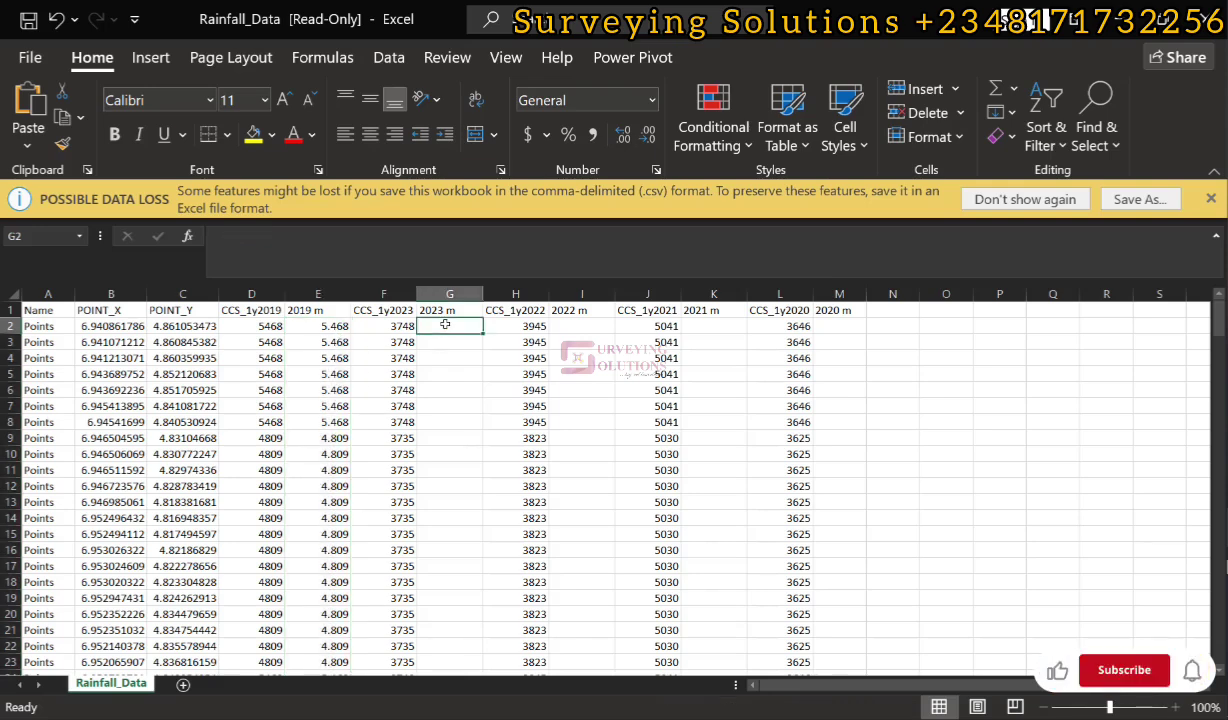
text(=)
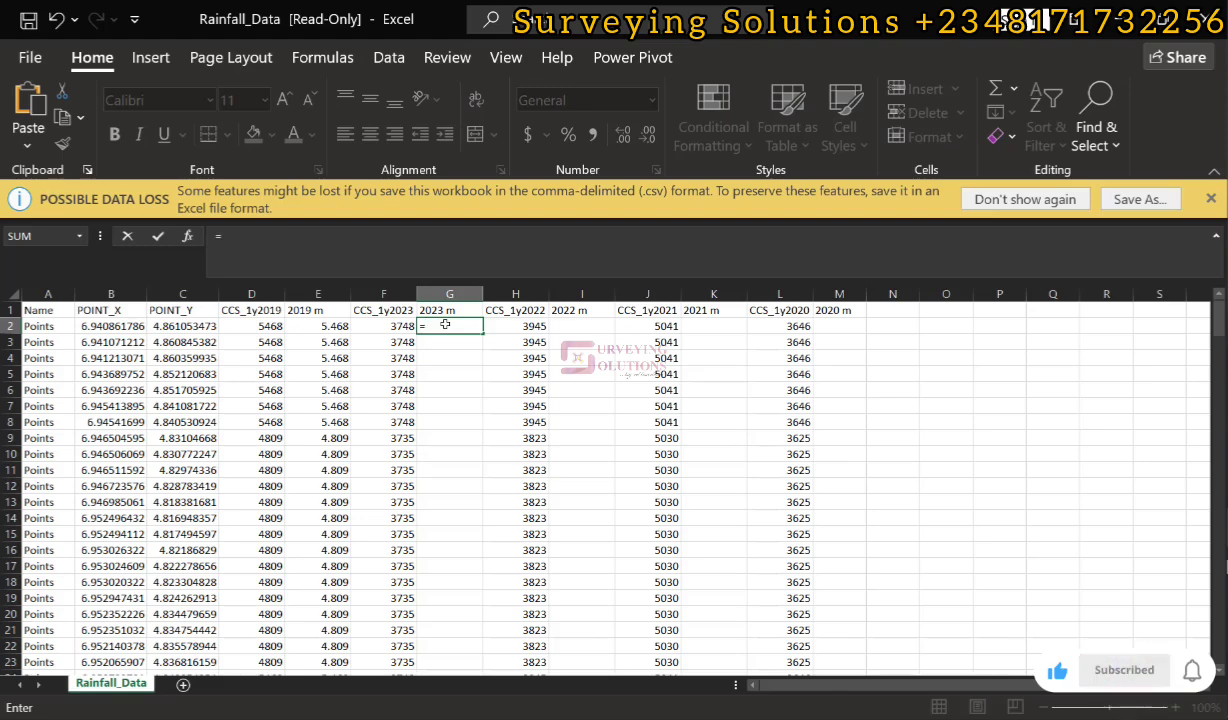
click(393, 328)
text(/1000)
key(Return)
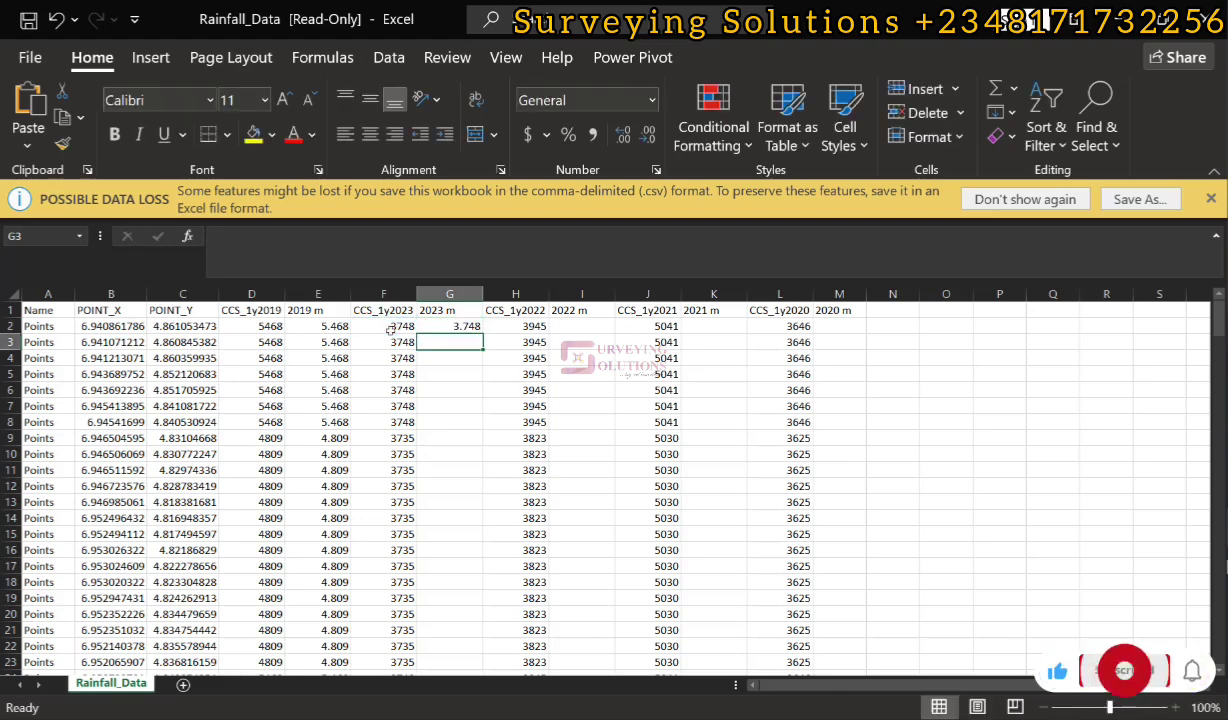
click(468, 329)
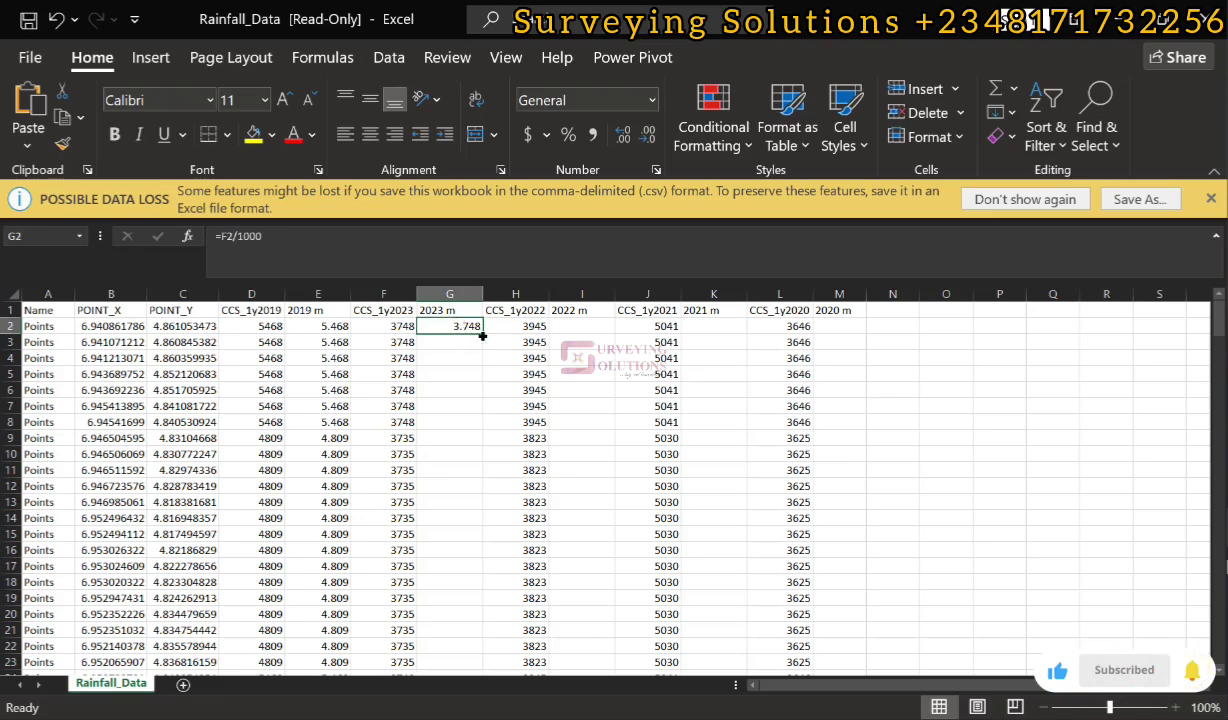
double_click(482, 336)
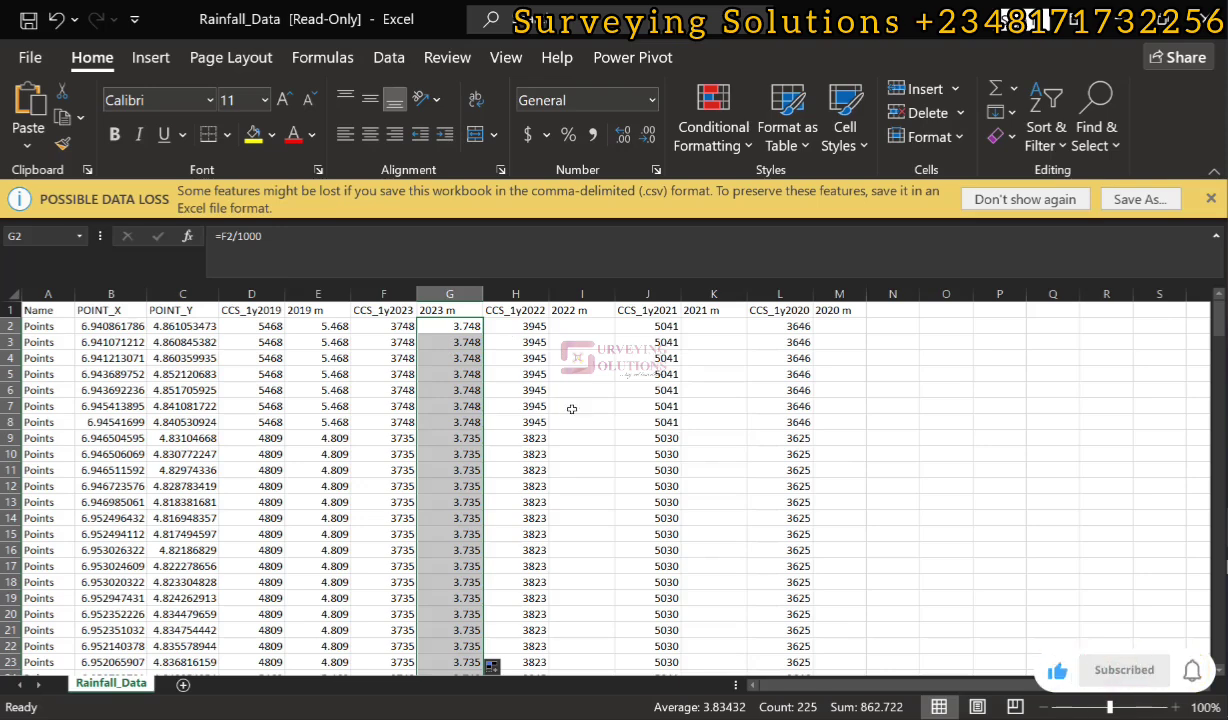
key(alt+Tab)
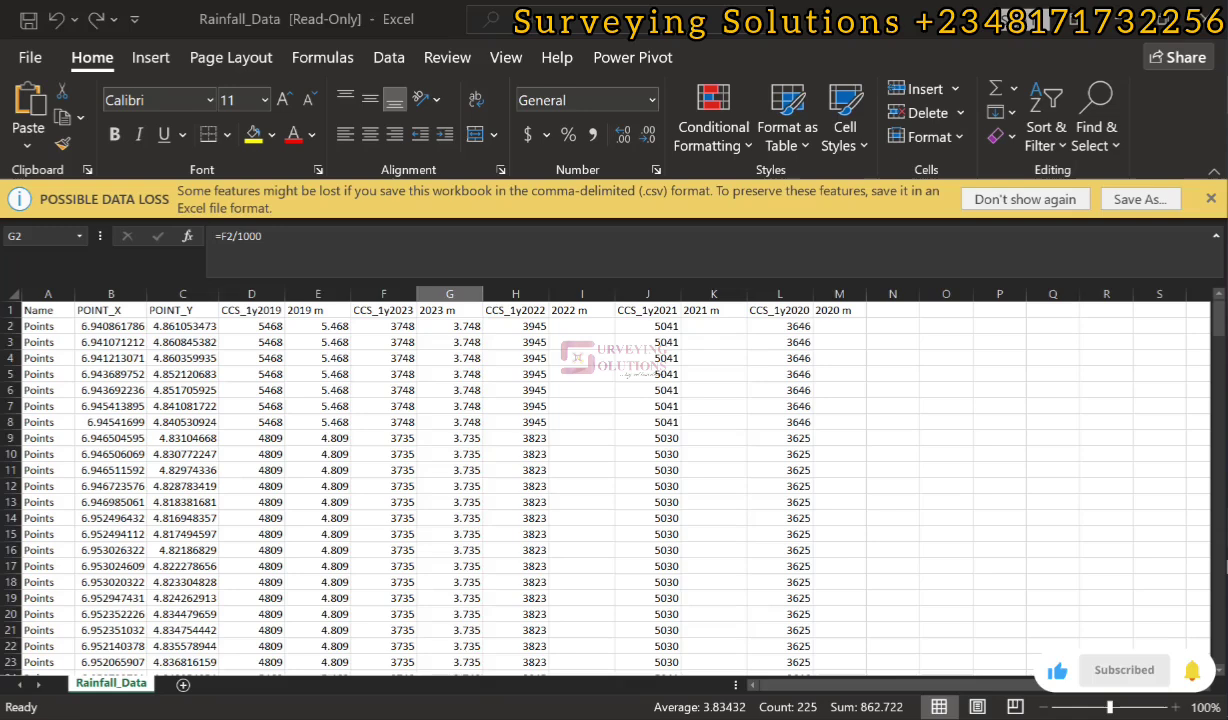
key(alt+Tab)
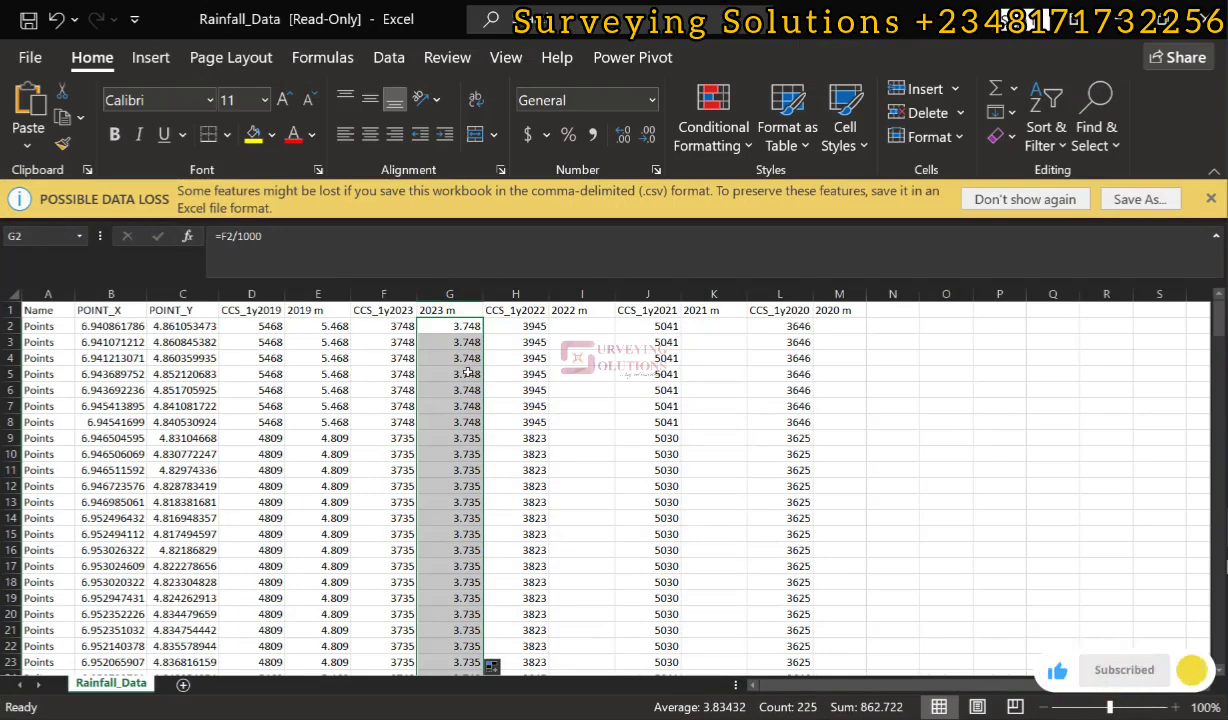
key(alt+Tab)
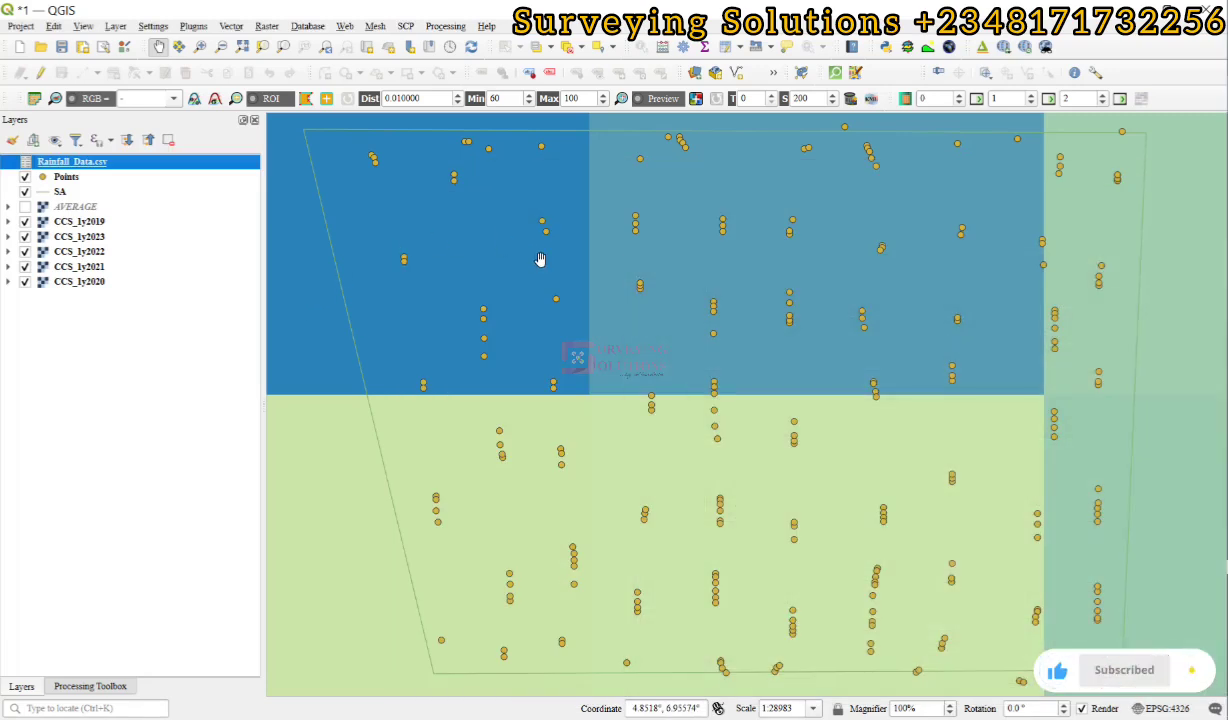